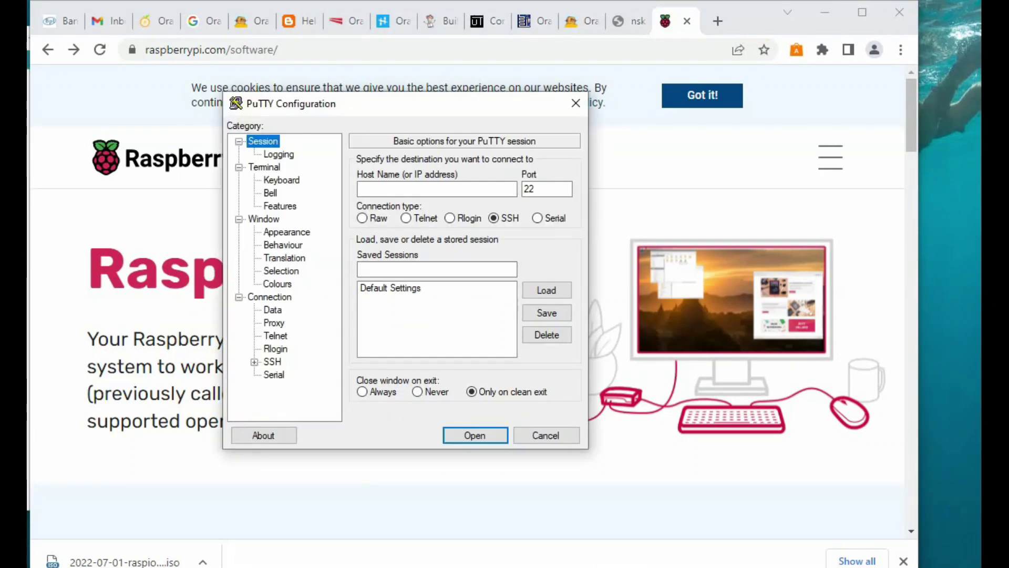
# - Connect PuTTY over SSH on port 22 to host 192.168.1.10
pyautogui.click(444, 189)
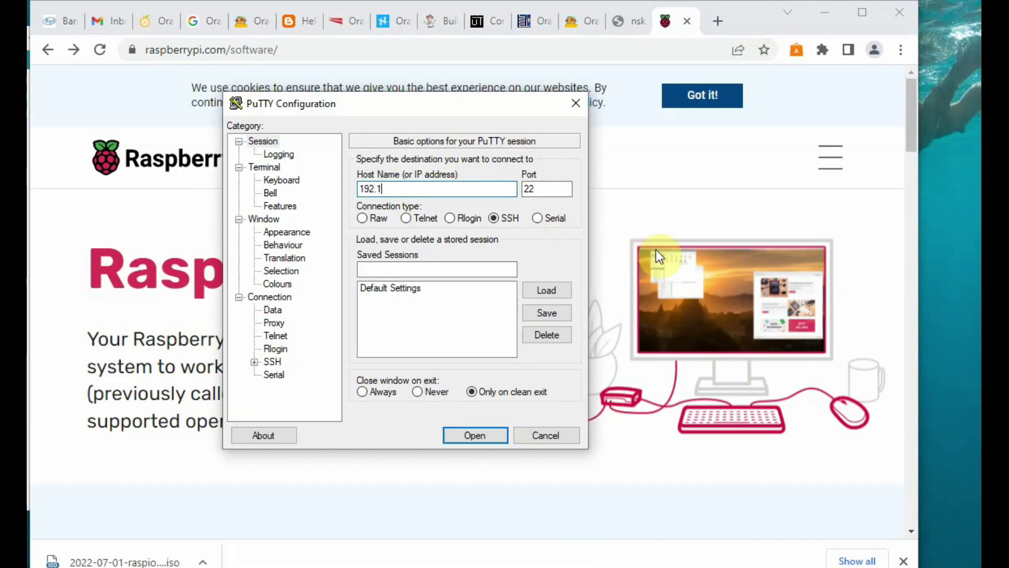
pyautogui.write('192.168.1.10')
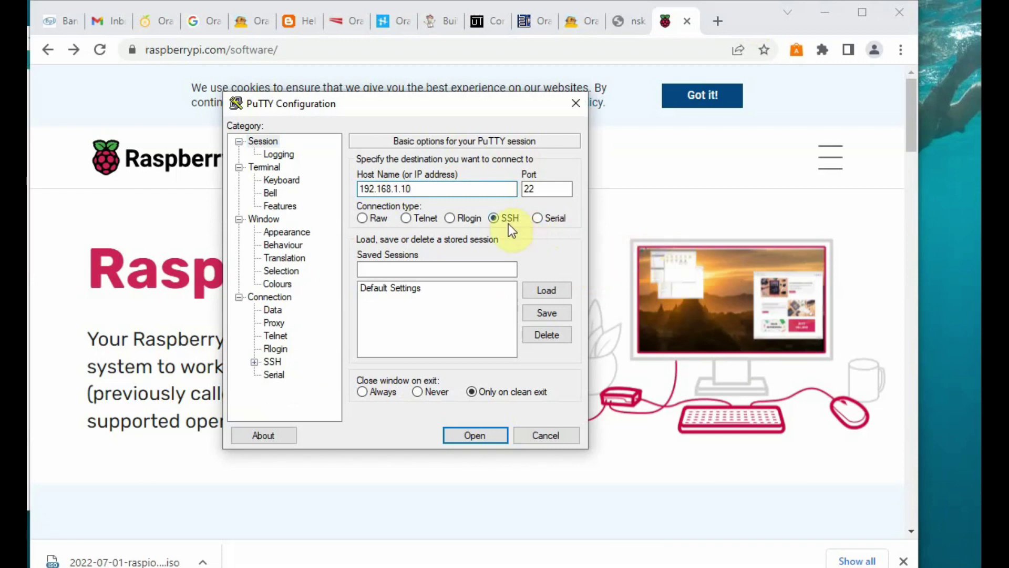
pyautogui.click(478, 436)
# - Try logging in as pi, get two passwords refused with Access denied, then return to Chrome
pyautogui.write('pi')
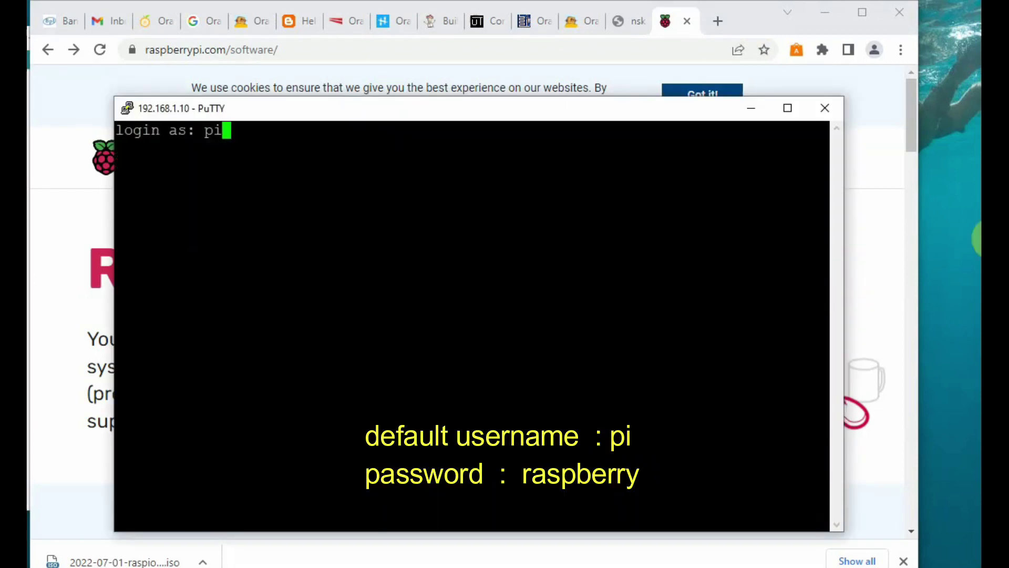
pyautogui.press('Return')
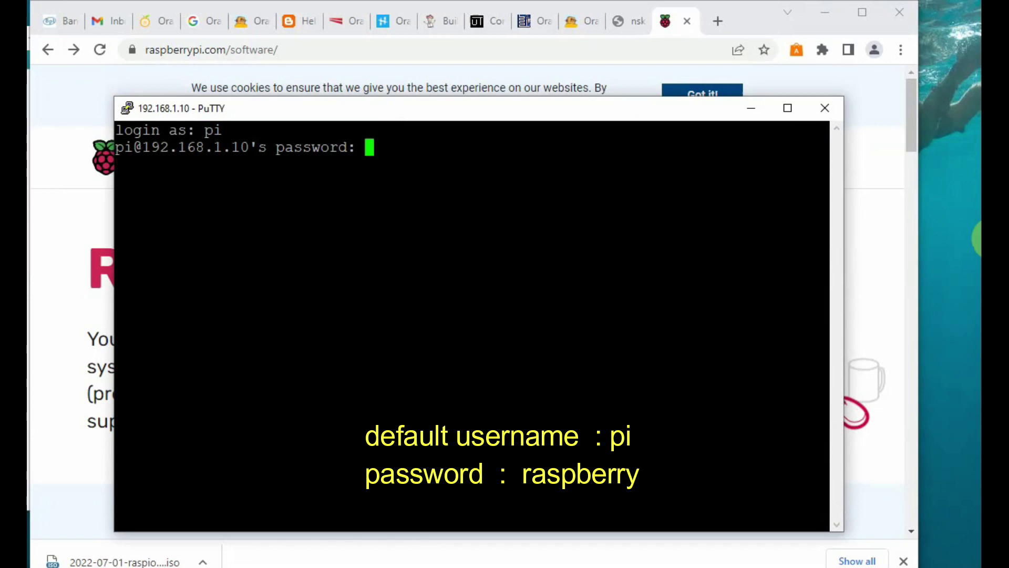
pyautogui.press('Return')
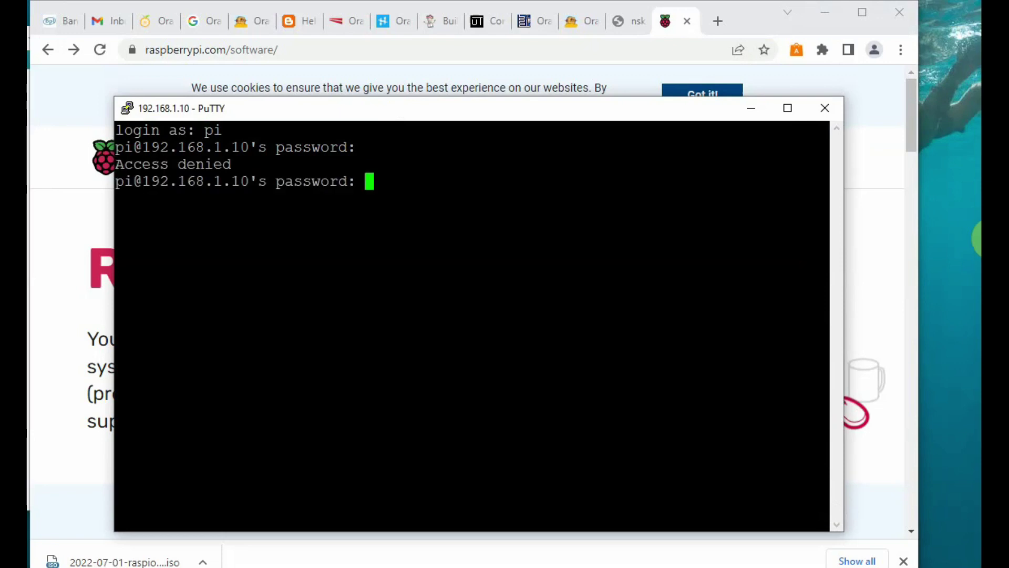
pyautogui.press('Return')
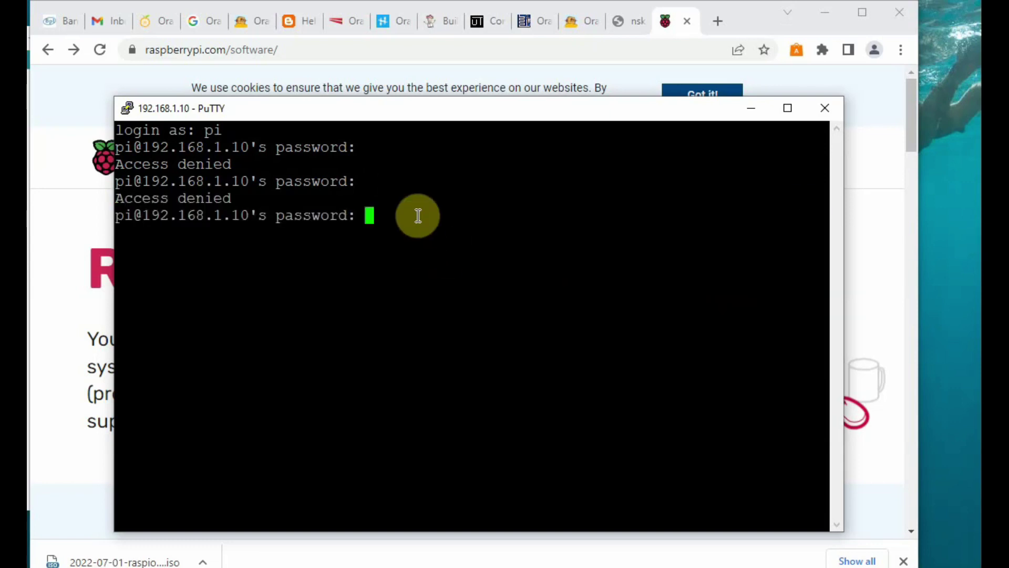
pyautogui.moveTo(237, 198); pyautogui.dragTo(400, 182)
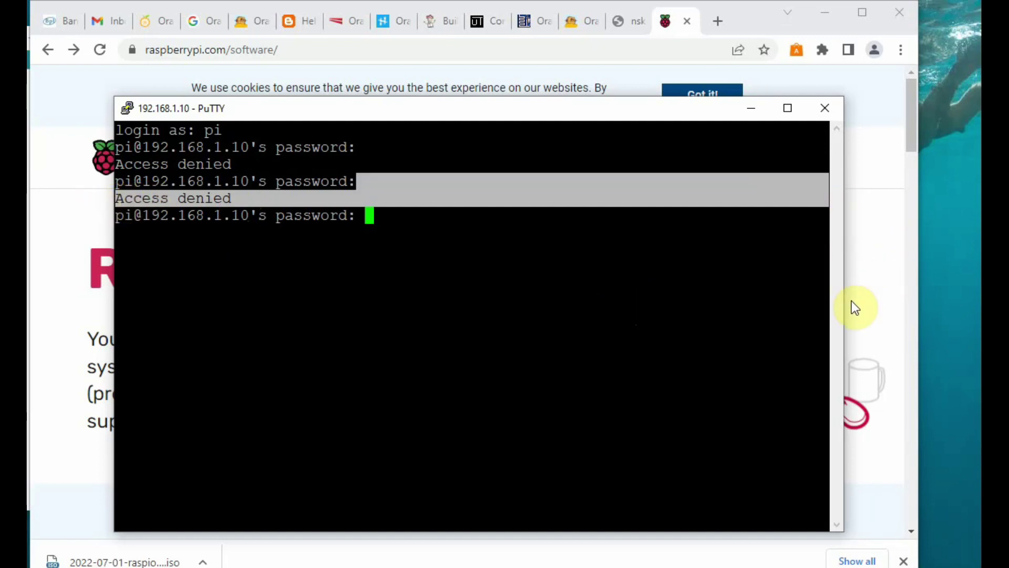
pyautogui.hotkey('alt', 'Tab')
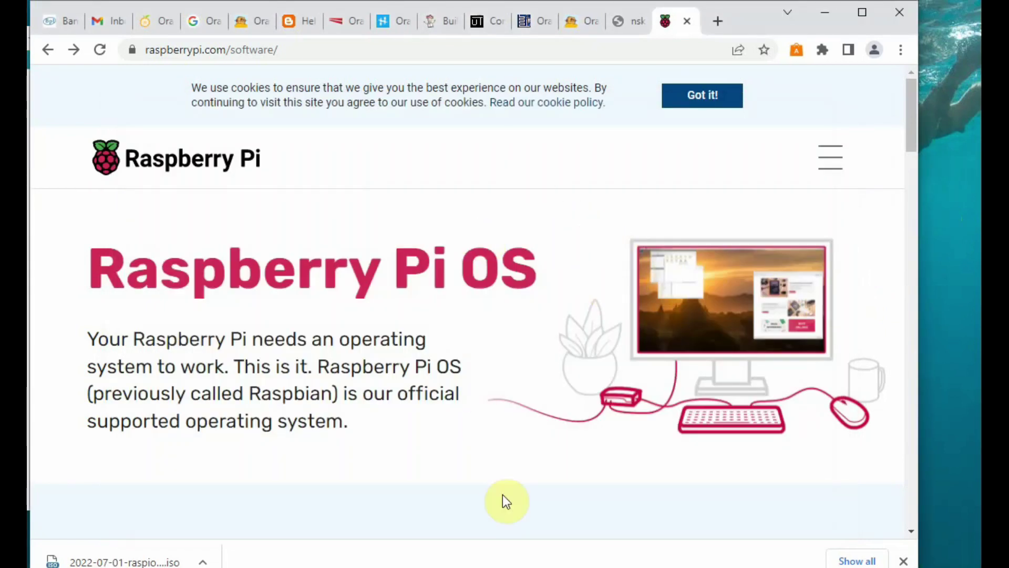
# - Highlight 'Raspberry Pi Imager' in the install section heading and launch balenaEtcher
pyautogui.scroll(-7, 536, 330)
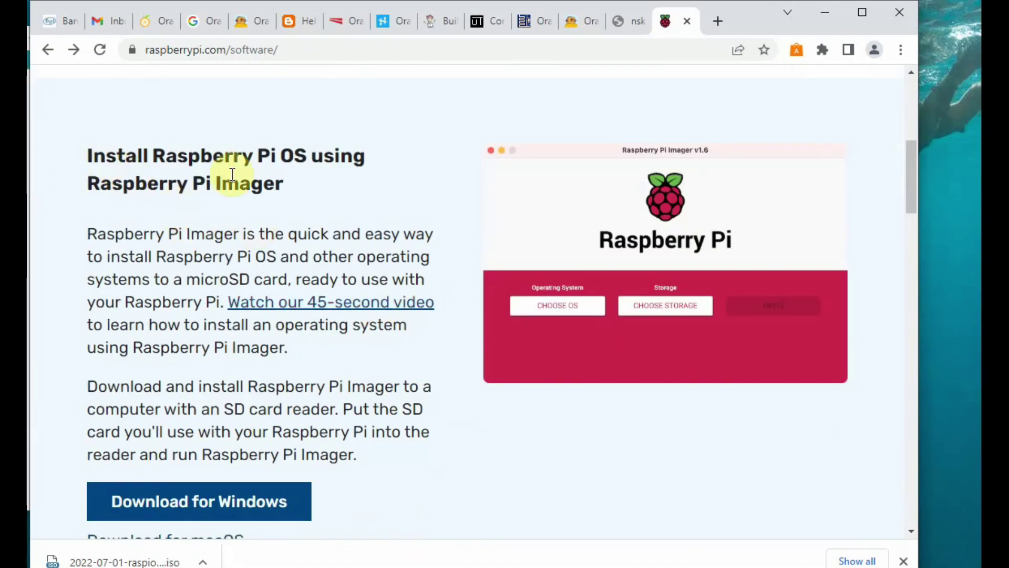
pyautogui.scroll(-2, 309, 173)
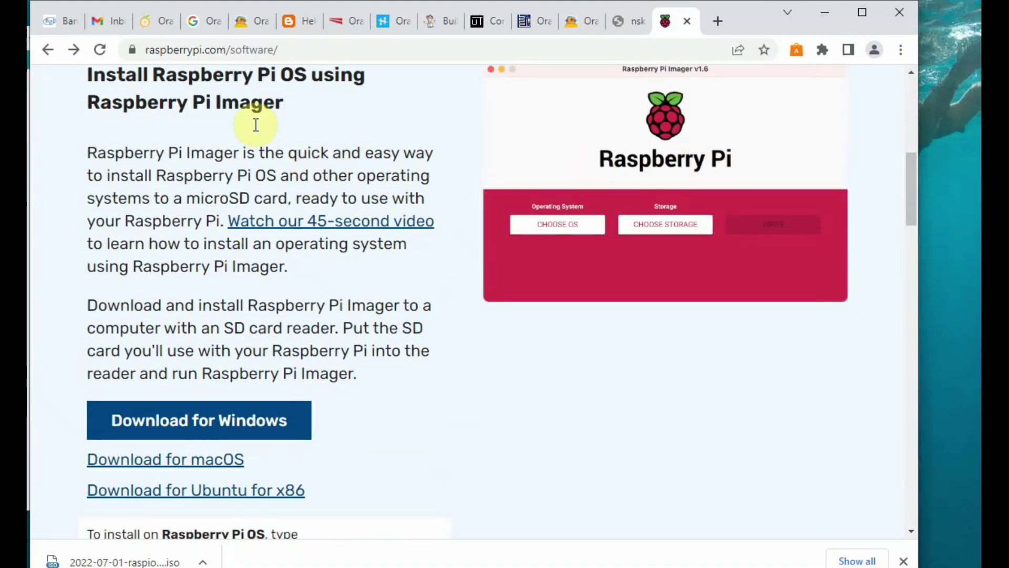
pyautogui.scroll(2, 256, 106)
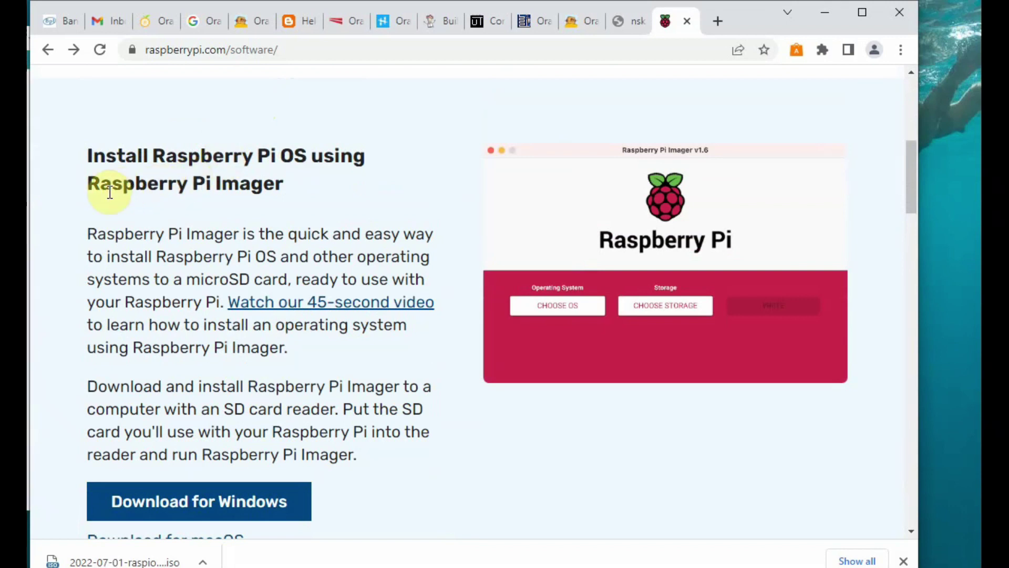
pyautogui.moveTo(86, 183); pyautogui.dragTo(308, 183)
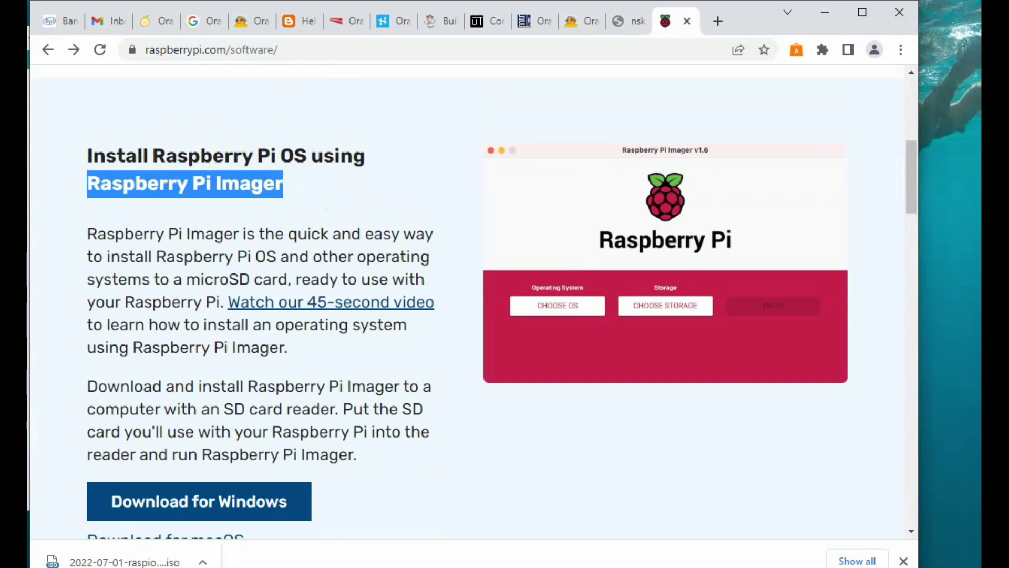
pyautogui.click(576, 291)
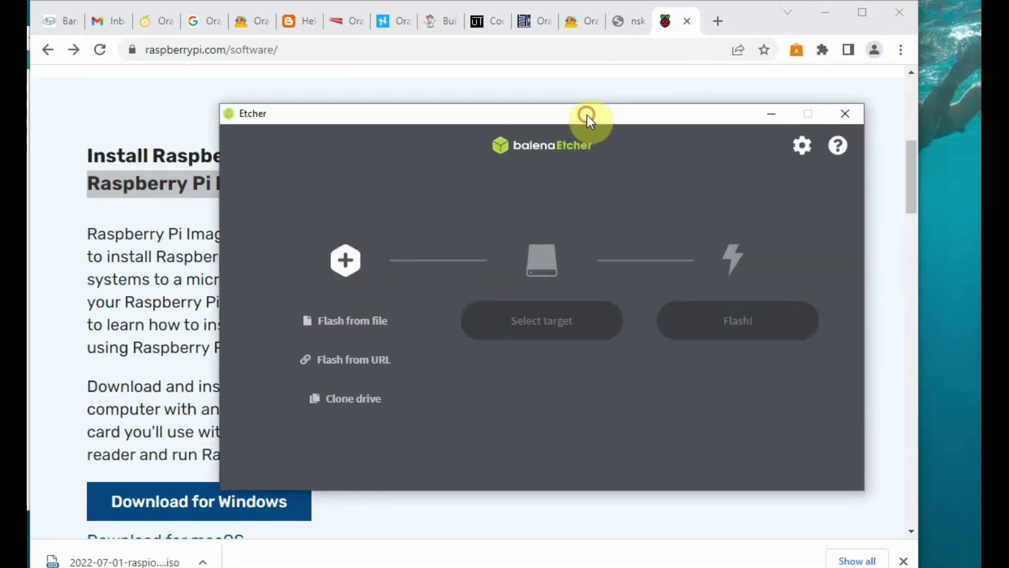
# - Move the balenaEtcher window left and close it
pyautogui.moveTo(588, 114); pyautogui.dragTo(475, 111)
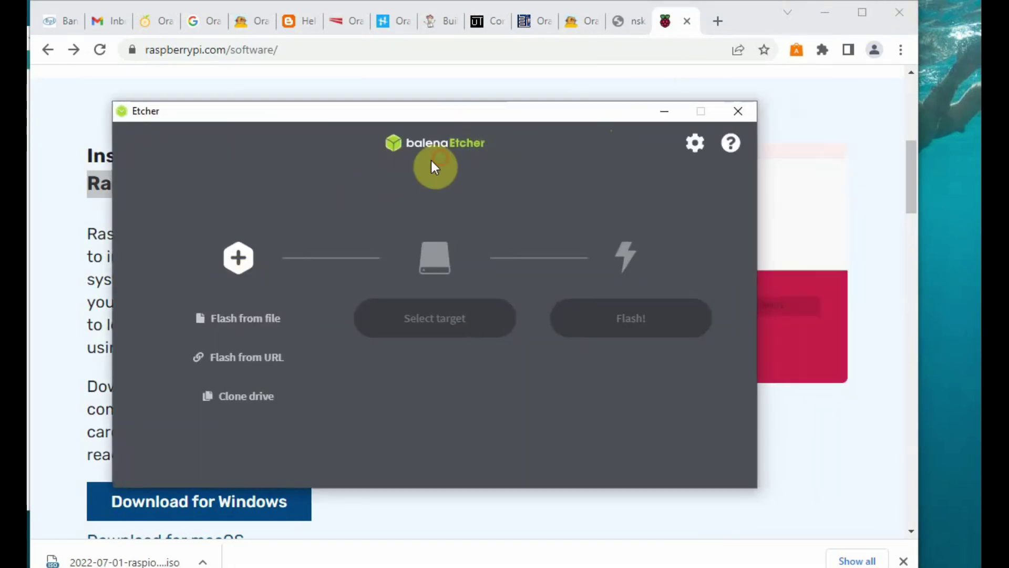
pyautogui.click(742, 111)
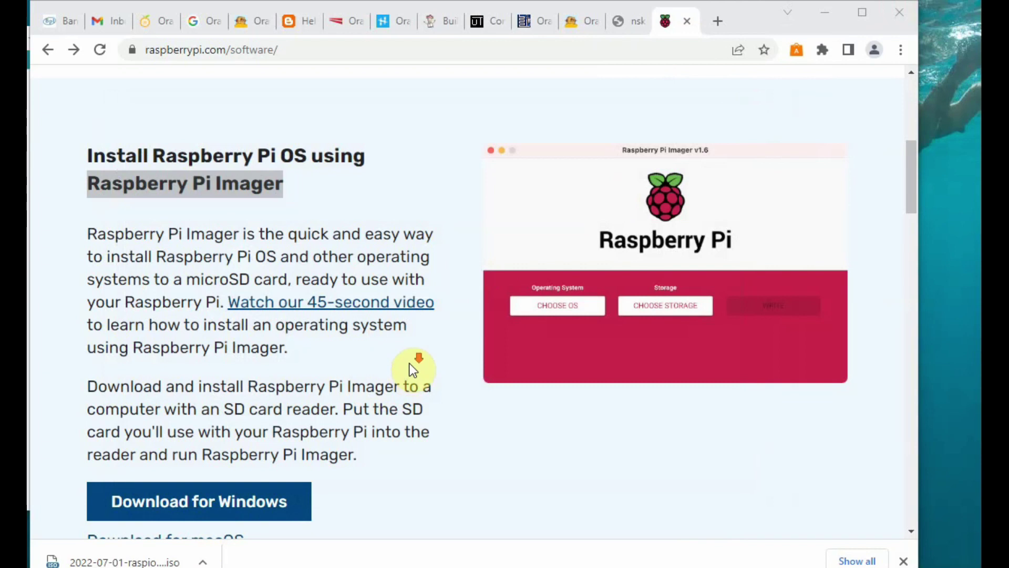
# - Scroll the software page and follow 'See all download options'
pyautogui.scroll(-1, 410, 366)
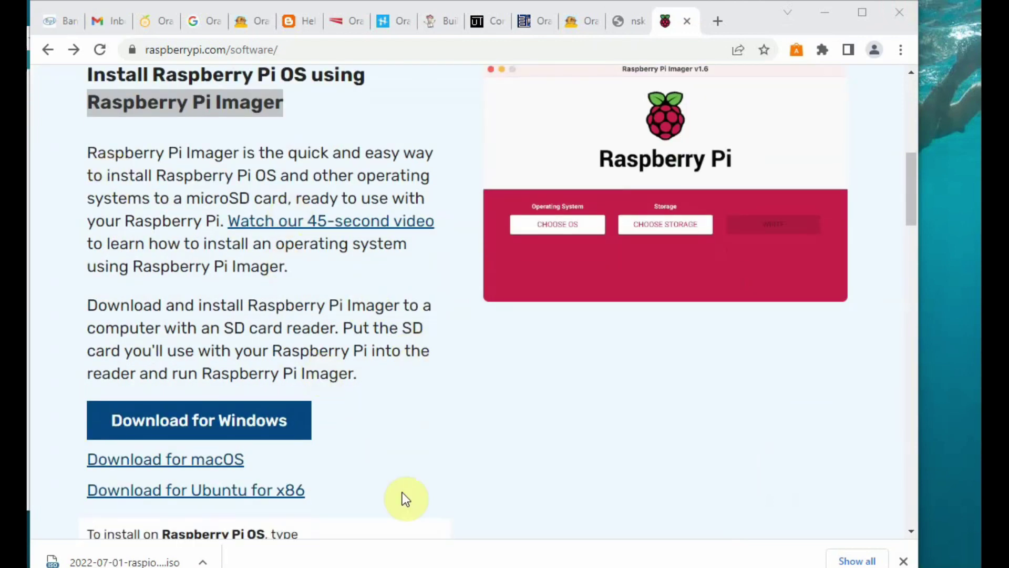
pyautogui.click(542, 418)
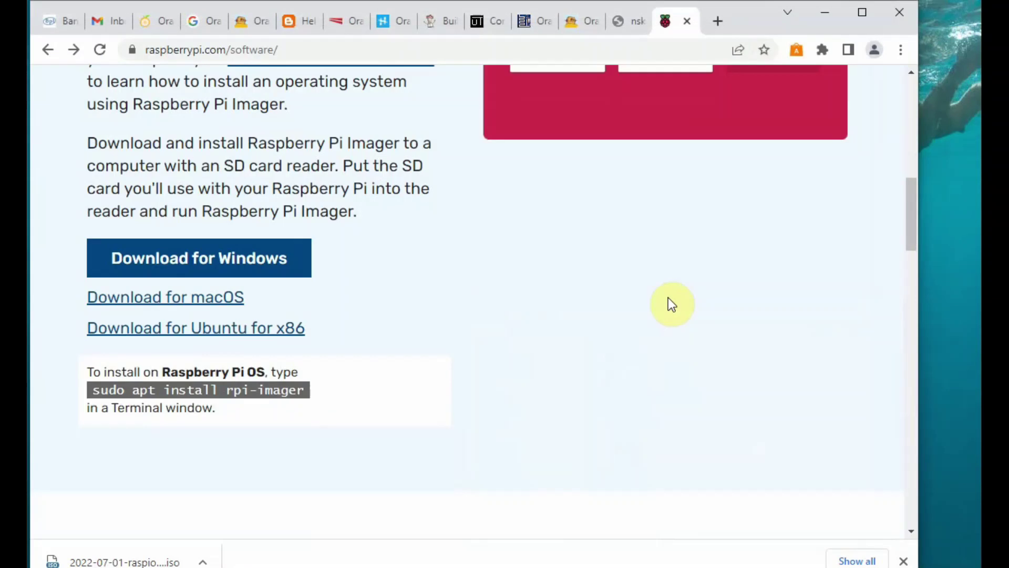
pyautogui.scroll(-6, 669, 302)
pyautogui.scroll(-2, 668, 297)
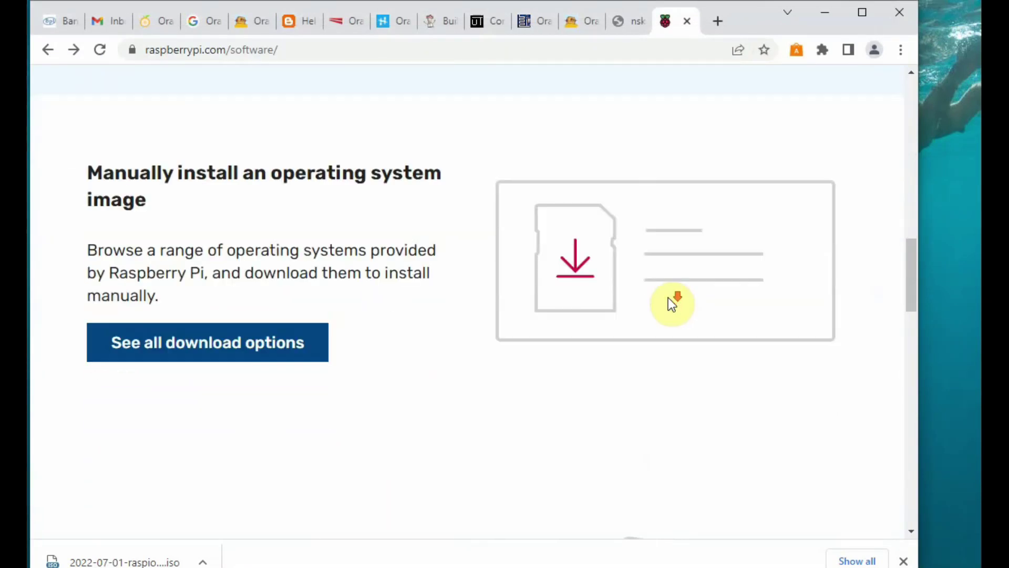
pyautogui.click(220, 346)
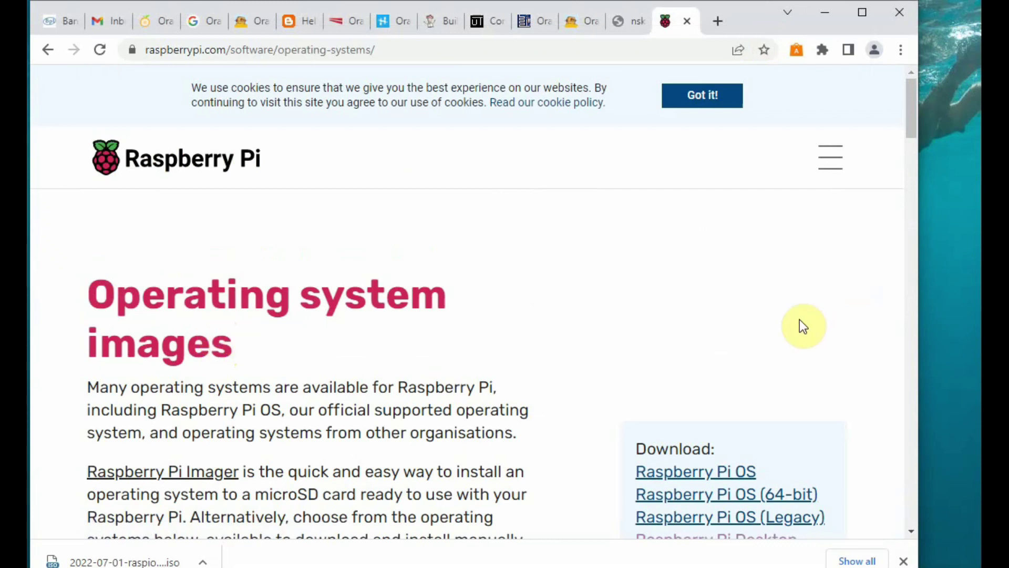
# - Scroll the OS images list to Raspberry Pi Desktop and select its 3,440MB size
pyautogui.scroll(-2, 765, 316)
pyautogui.scroll(-2, 768, 318)
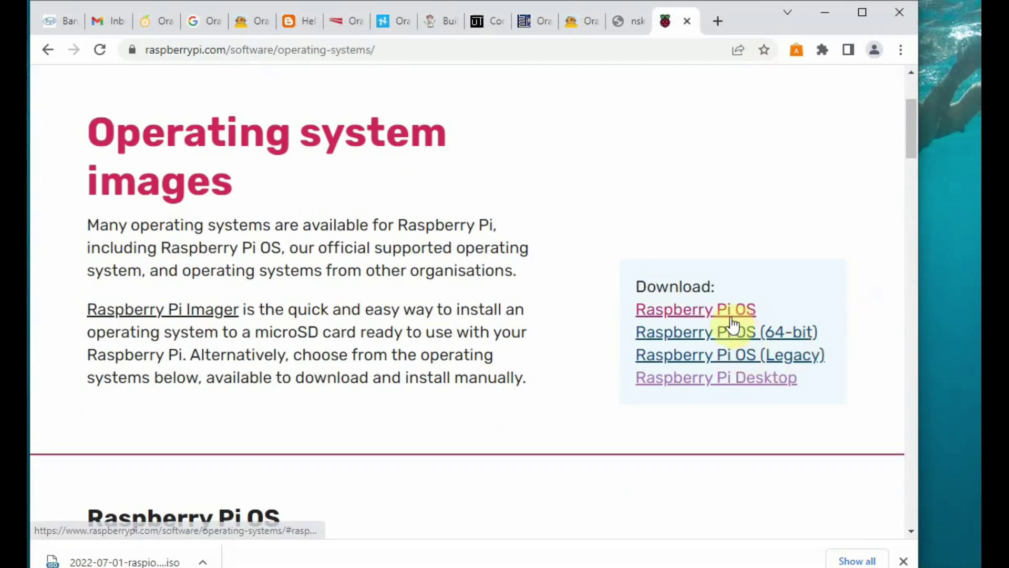
pyautogui.scroll(-3, 733, 387)
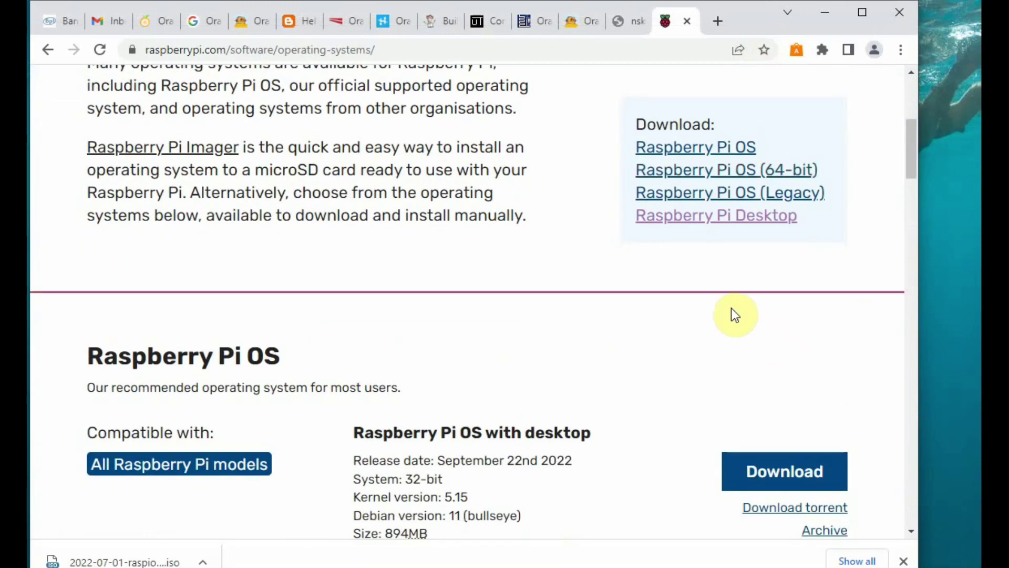
pyautogui.scroll(-6, 734, 310)
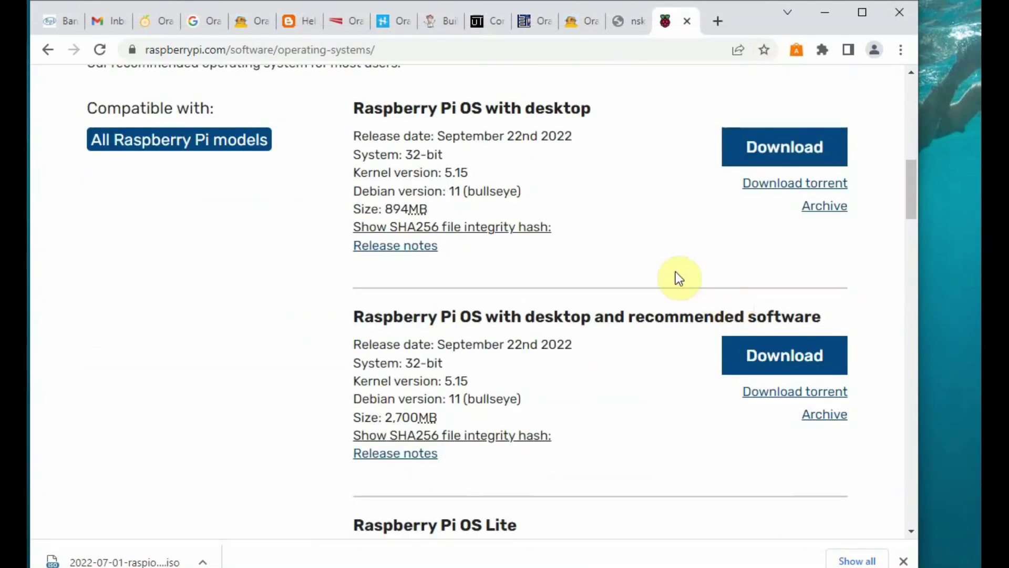
pyautogui.scroll(-1, 610, 204)
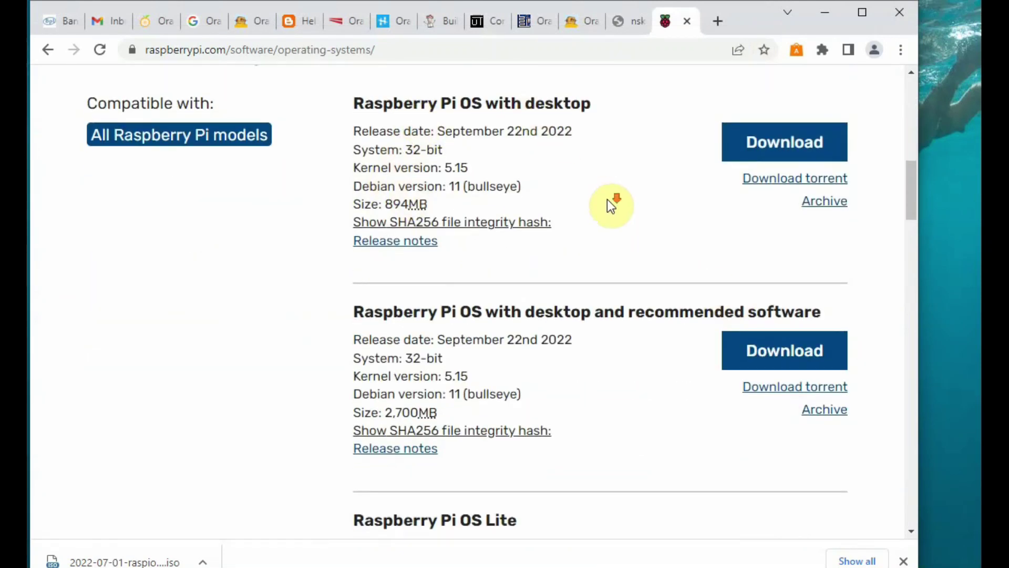
pyautogui.scroll(-3, 607, 199)
pyautogui.scroll(-3, 693, 169)
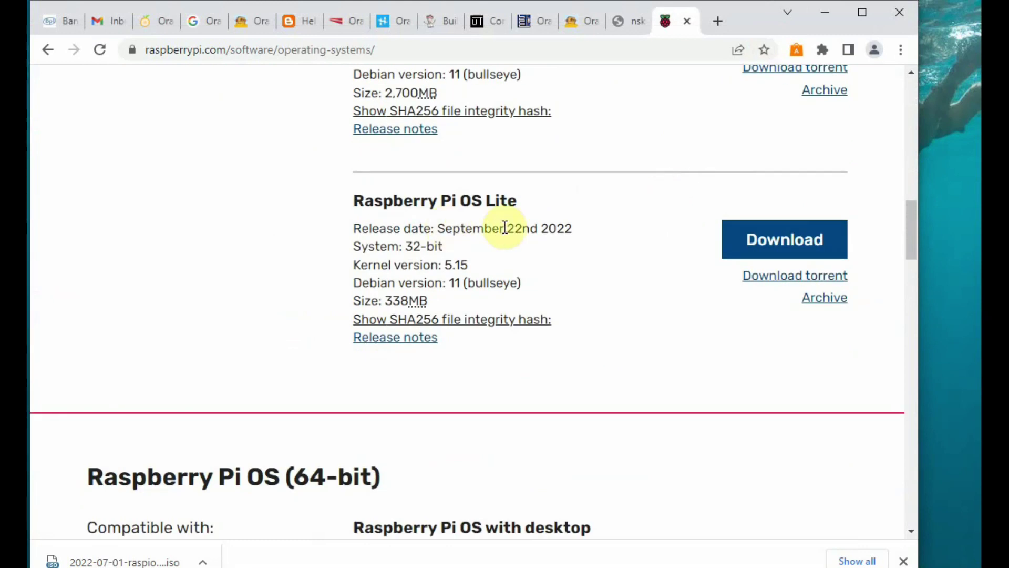
pyautogui.scroll(-15, 525, 231)
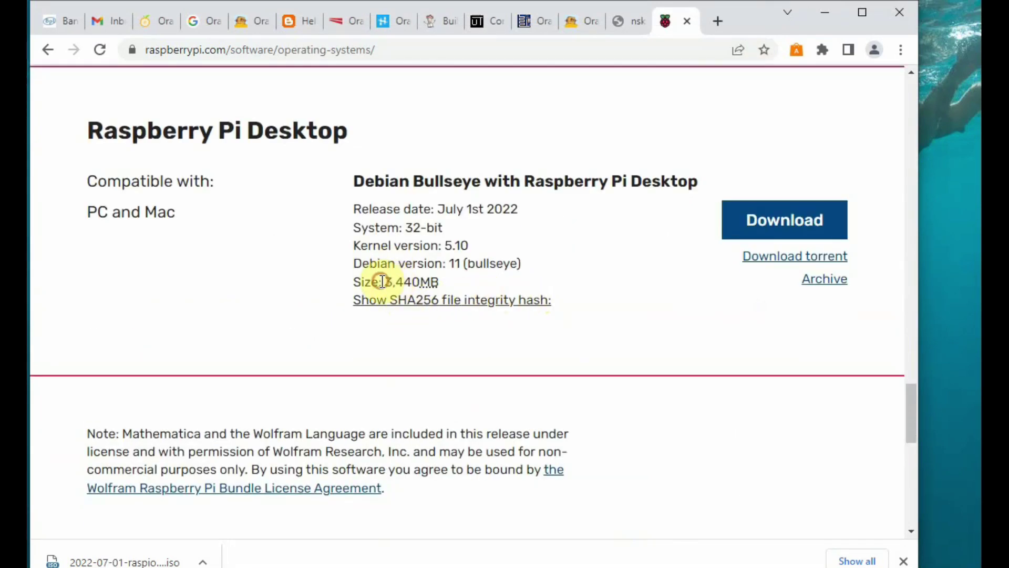
pyautogui.moveTo(379, 281); pyautogui.dragTo(428, 274)
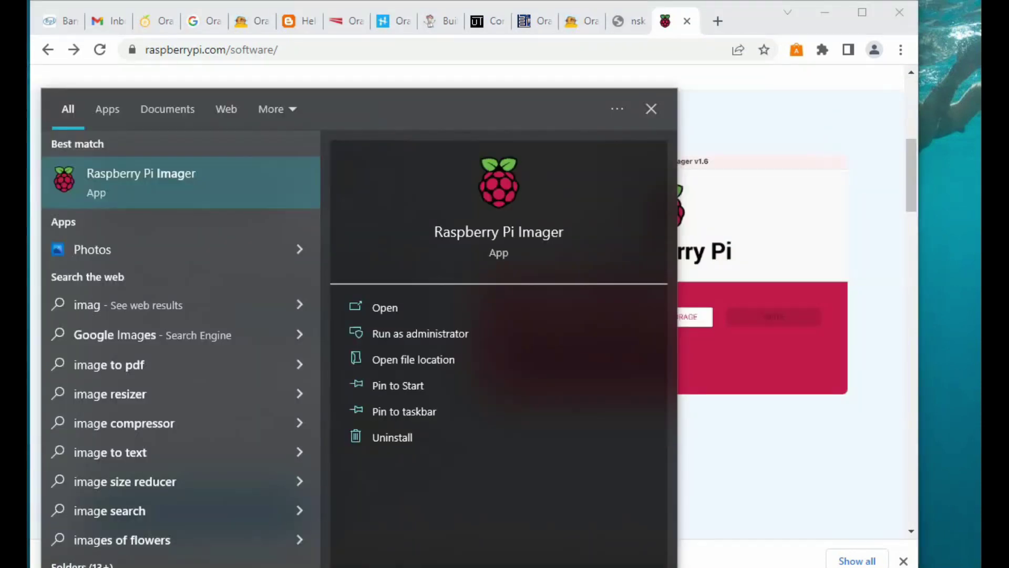
# - Launch Raspberry Pi Imager, widen its window, and browse the custom-image drive list
pyautogui.click(513, 235)
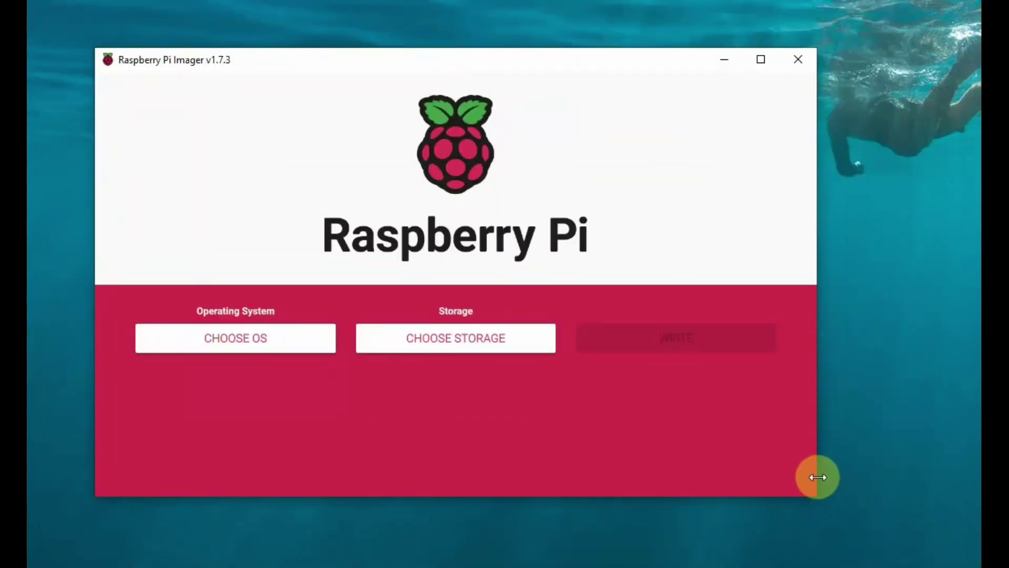
pyautogui.moveTo(818, 477); pyautogui.dragTo(921, 494)
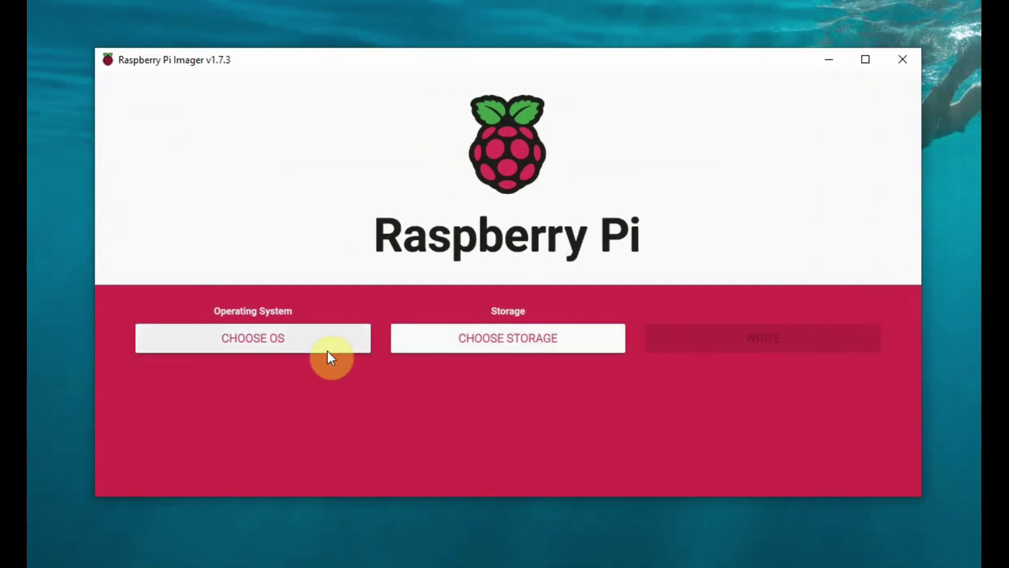
pyautogui.click(293, 344)
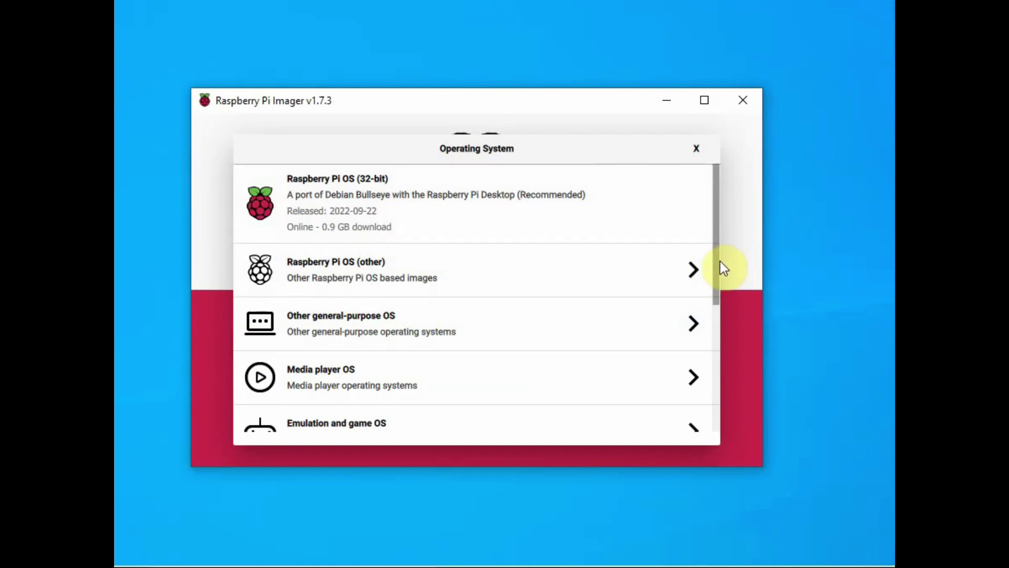
pyautogui.moveTo(716, 261); pyautogui.dragTo(716, 407)
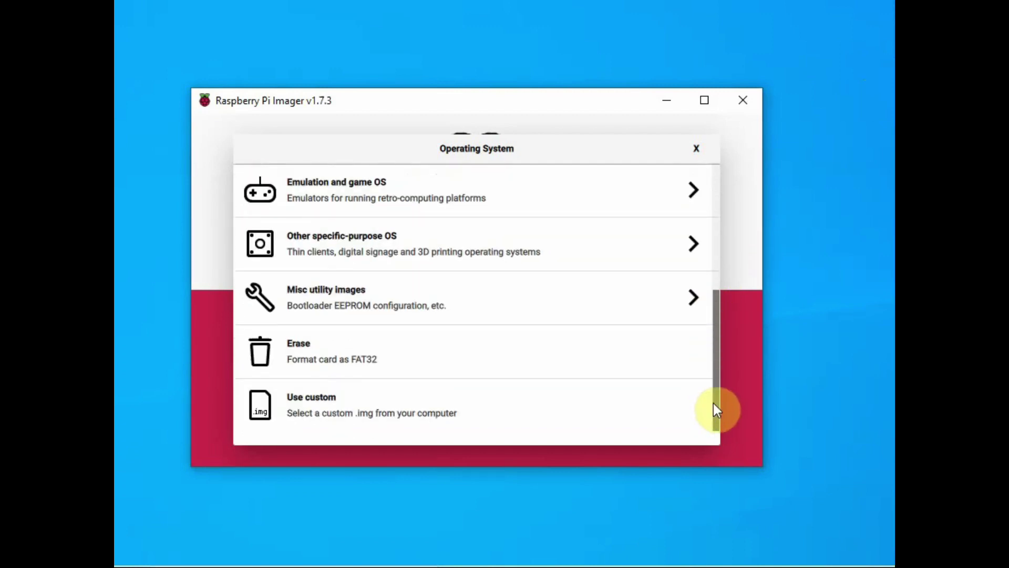
pyautogui.click(315, 419)
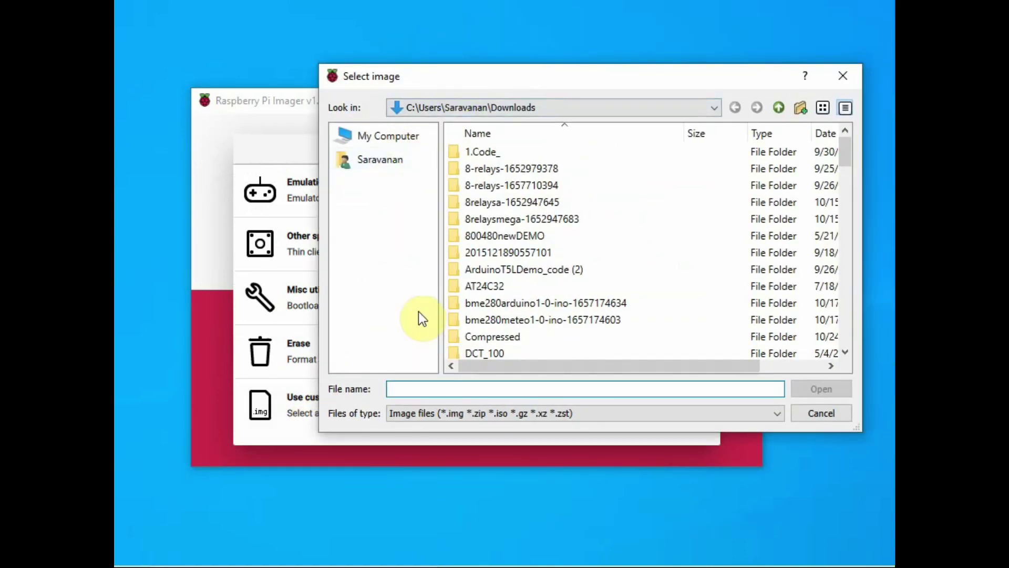
pyautogui.click(392, 135)
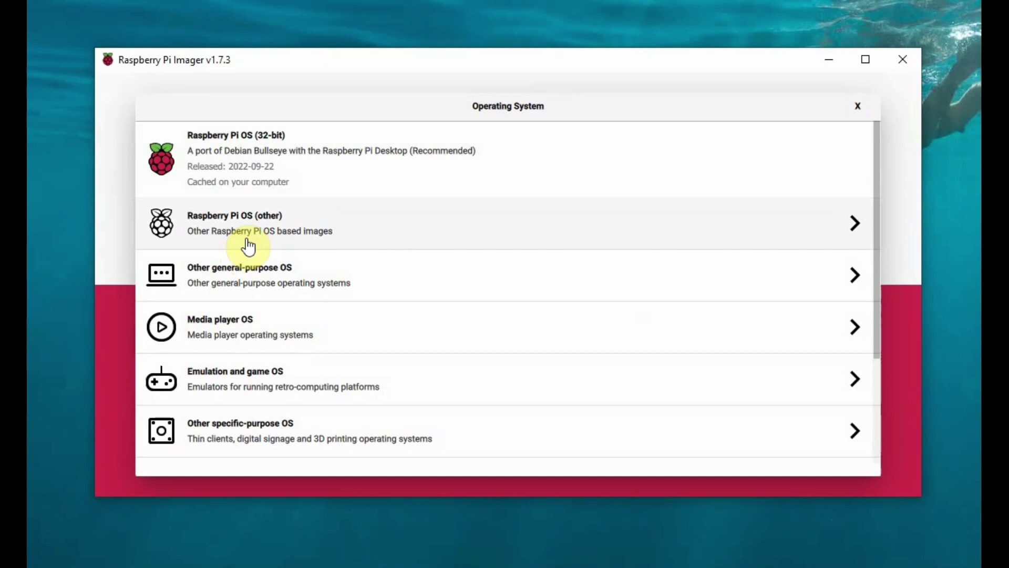
# - Choose Raspberry Pi OS (32-bit) as the OS and MXT-USB as the storage
pyautogui.click(293, 238)
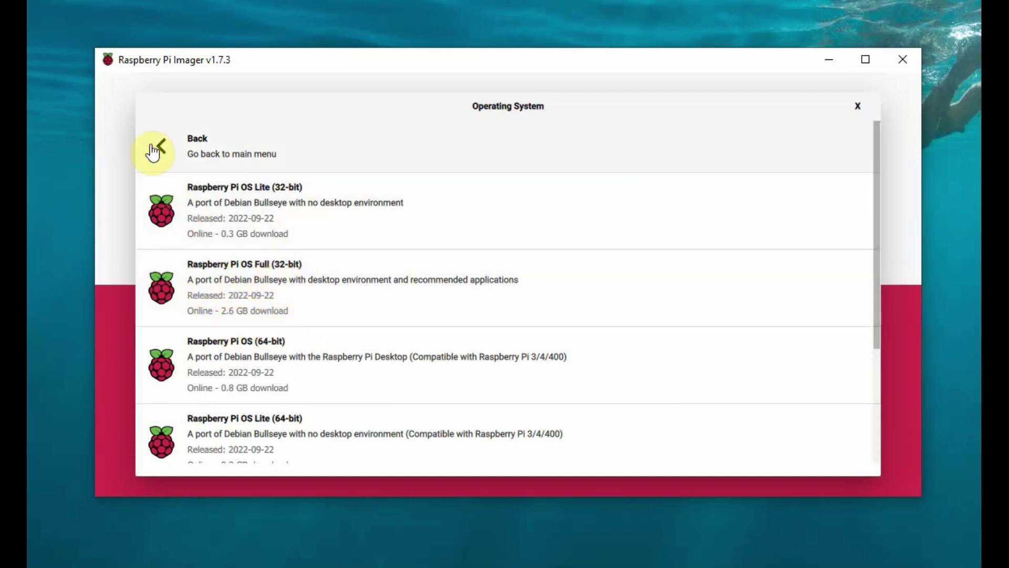
pyautogui.click(168, 154)
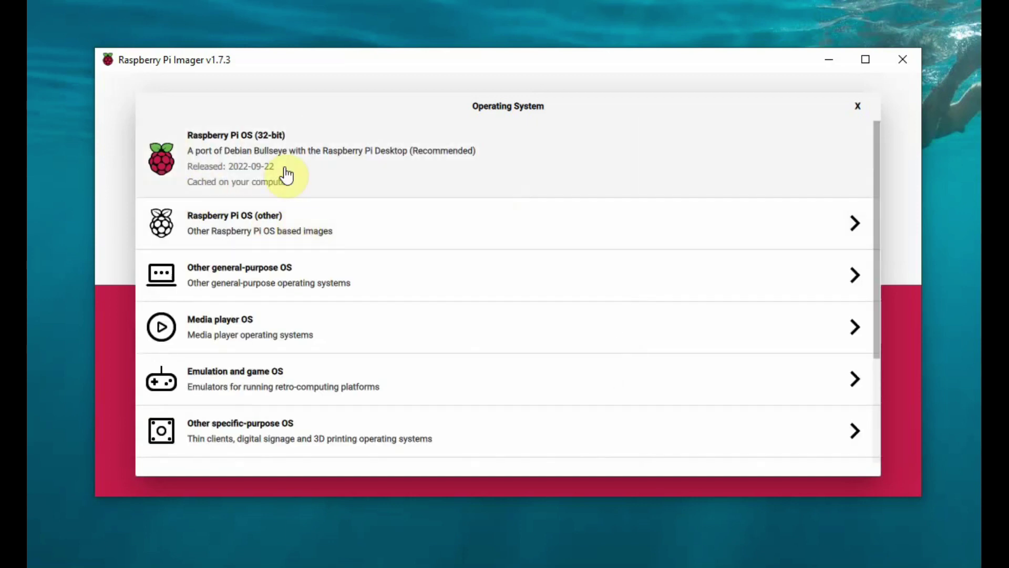
pyautogui.click(286, 171)
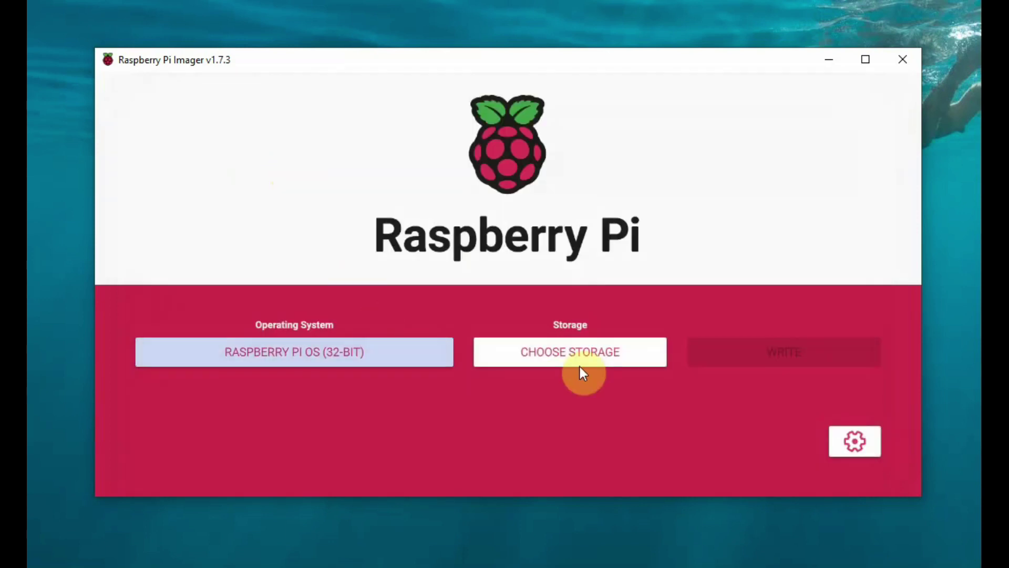
pyautogui.click(585, 354)
pyautogui.click(260, 168)
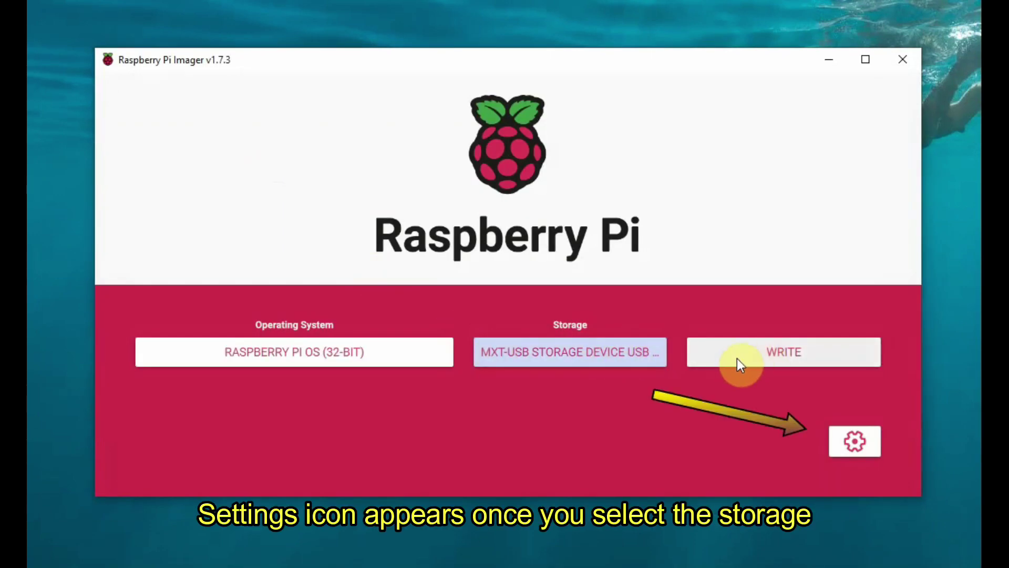
# - In advanced options, set hostname raspberry and keep SSH enabled
pyautogui.click(855, 443)
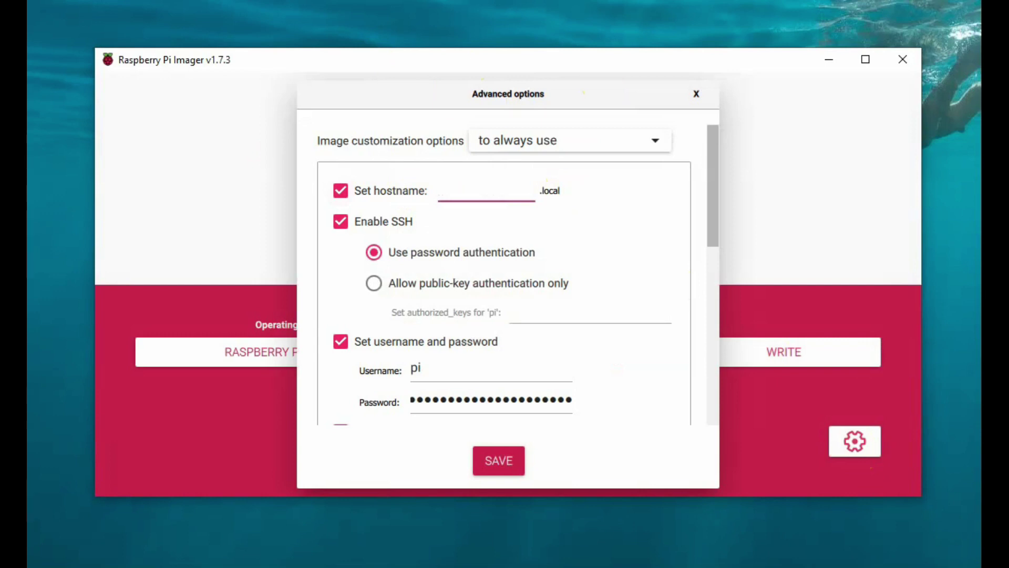
pyautogui.write('raspberry')
pyautogui.click(341, 221)
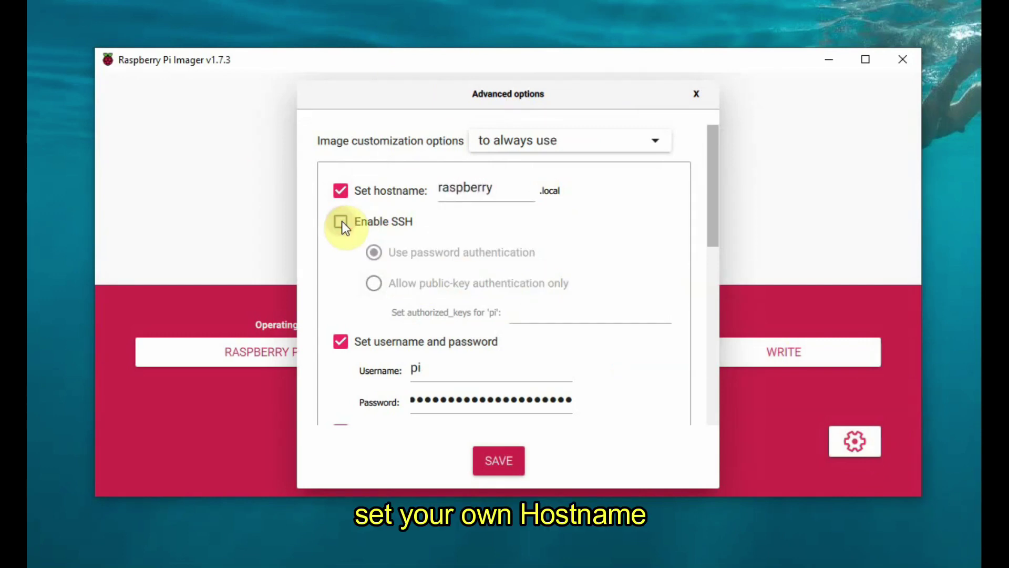
pyautogui.click(342, 220)
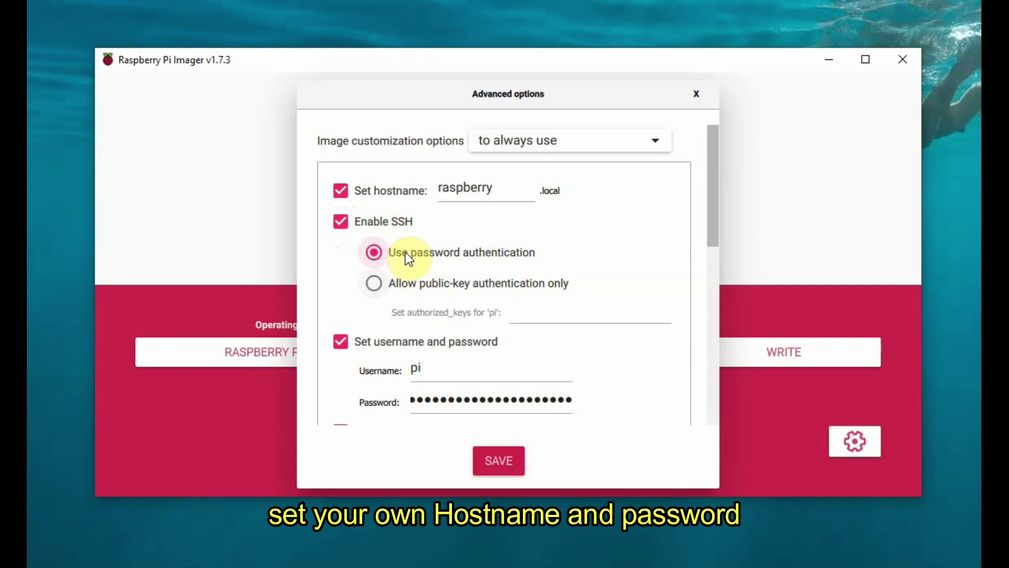
# - Change the username to pi
pyautogui.scroll(-4, 581, 315)
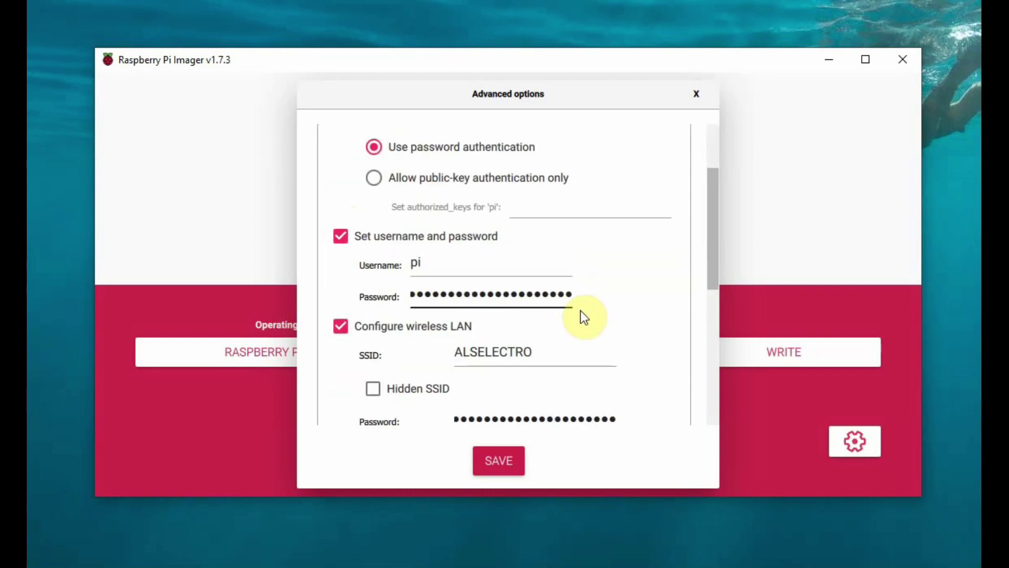
pyautogui.click(443, 266)
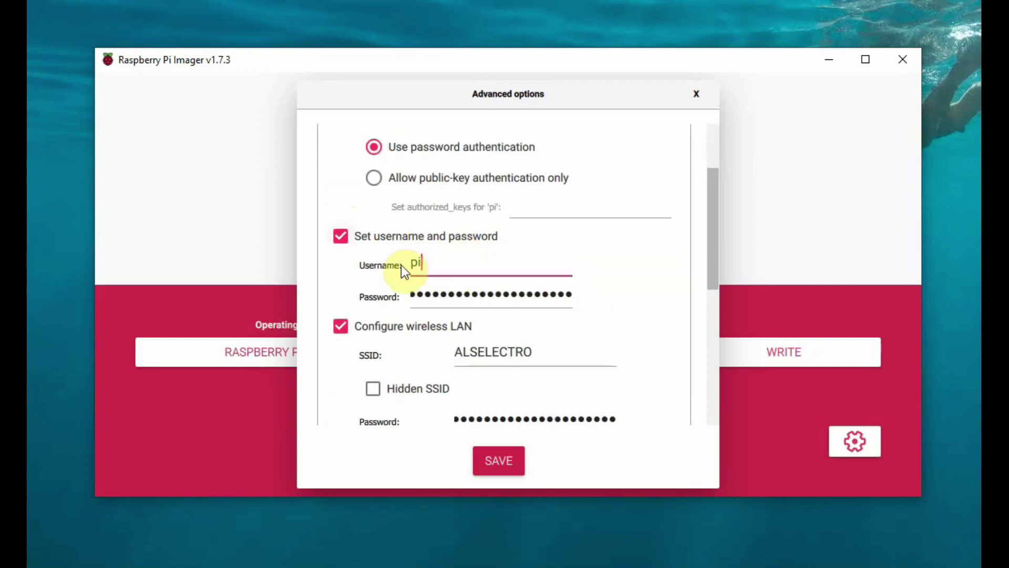
pyautogui.press('BackSpace')
pyautogui.press('BackSpace')
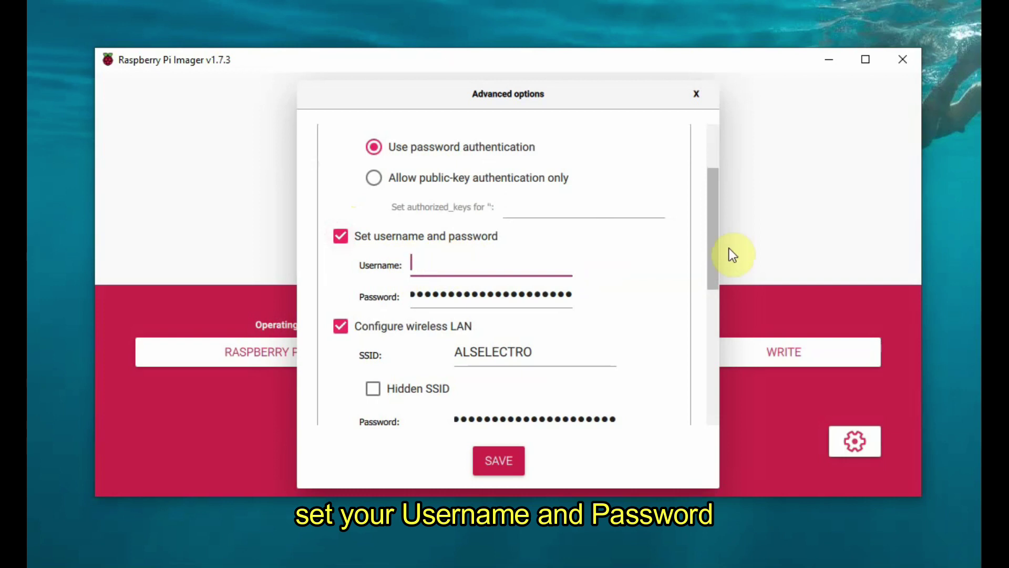
pyautogui.write('pi')
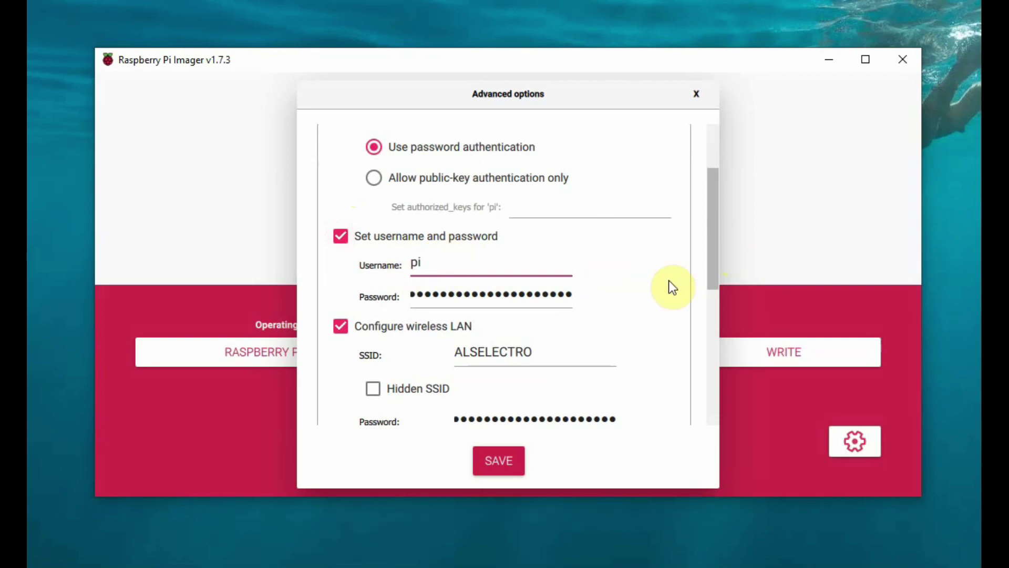
# - Enable wireless LAN for SSID ALSELECTRO with wireless country IN
pyautogui.click(572, 293)
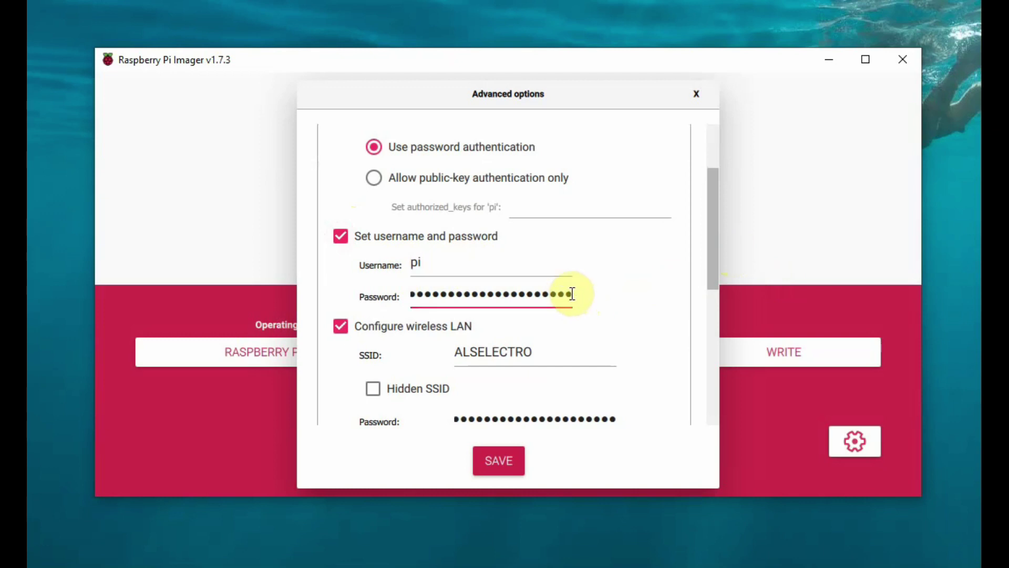
pyautogui.doubleClick(340, 326)
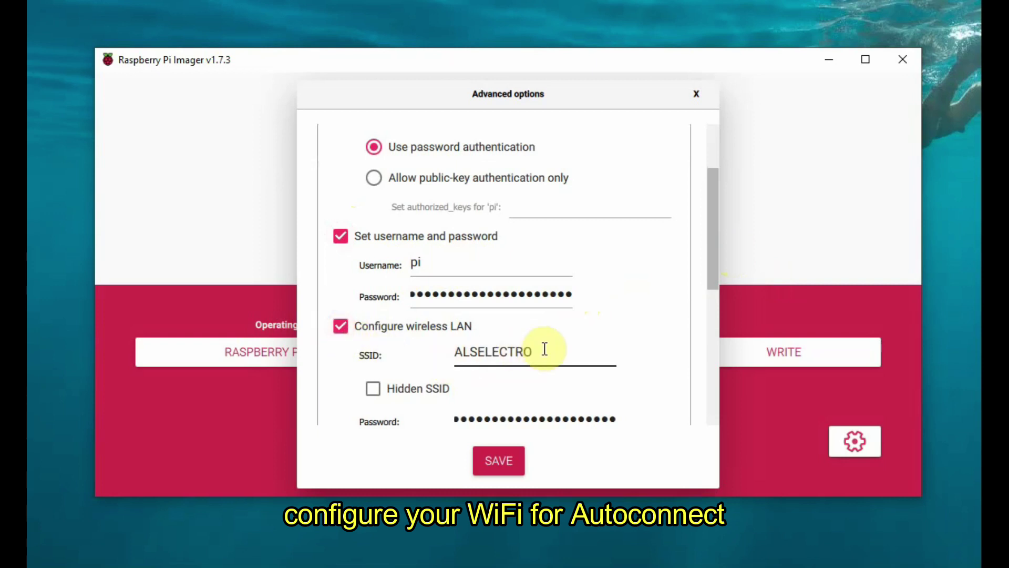
pyautogui.click(591, 356)
pyautogui.scroll(-2, 531, 398)
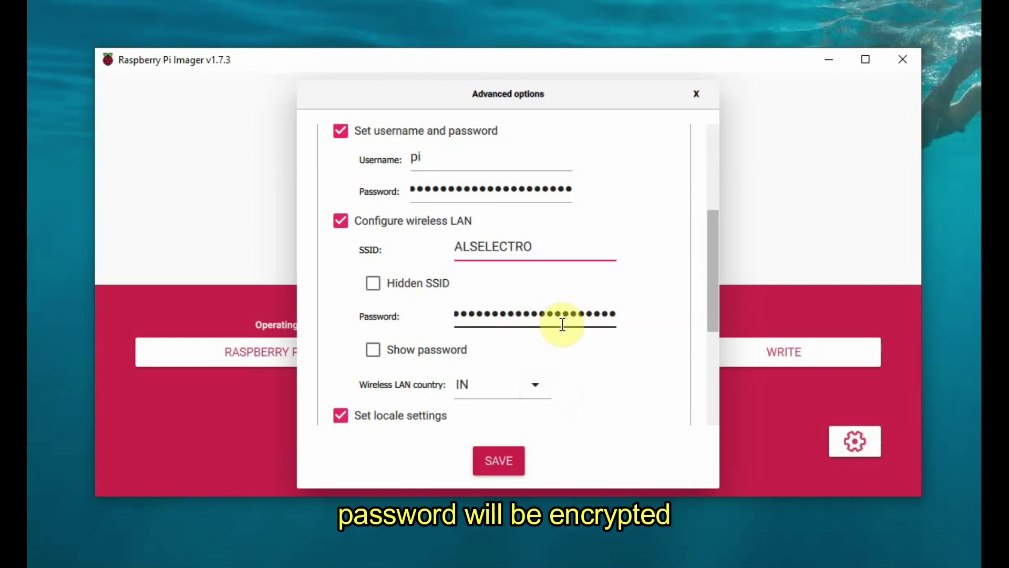
pyautogui.click(538, 384)
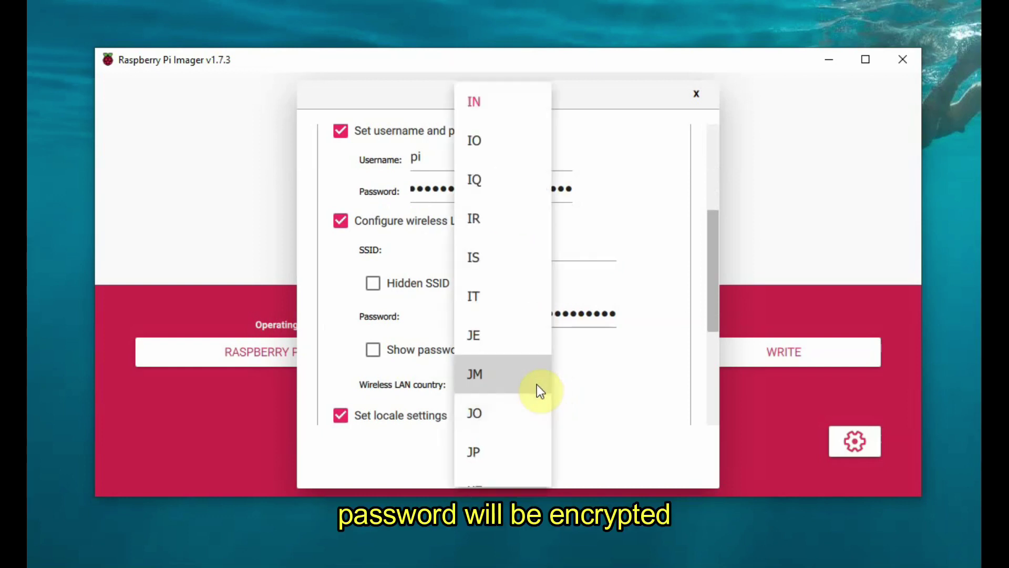
pyautogui.click(501, 102)
# - Keep the Asia/Calcutta locale, save, and make the customization always apply
pyautogui.scroll(-3, 612, 361)
pyautogui.scroll(-1, 612, 357)
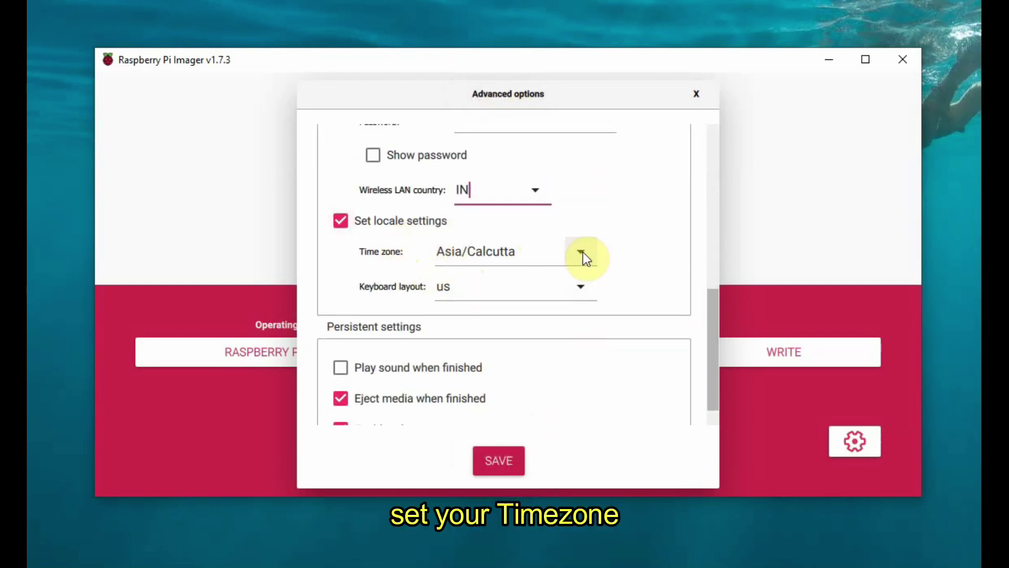
pyautogui.scroll(-2, 591, 357)
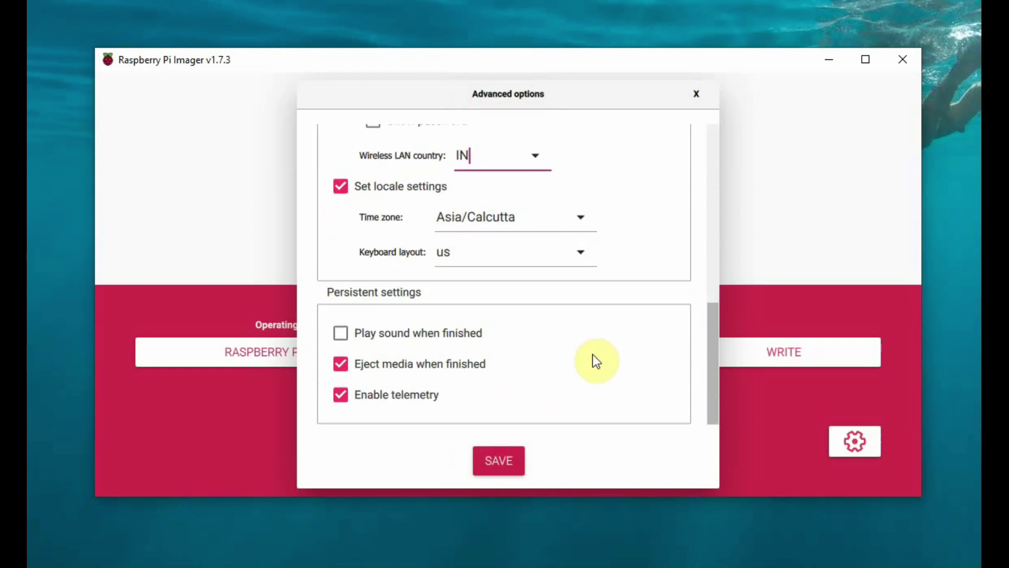
pyautogui.click(496, 460)
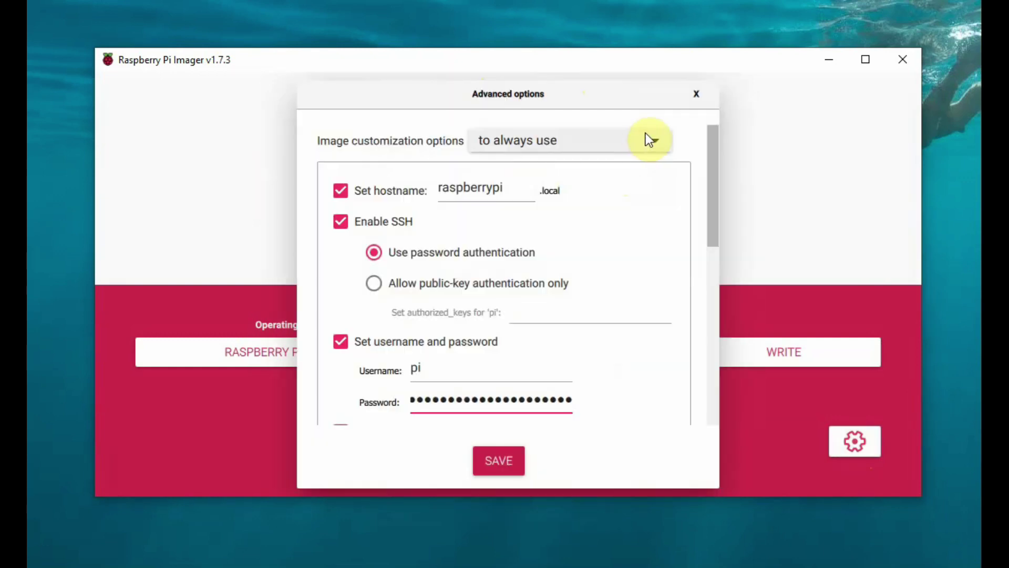
pyautogui.click(655, 137)
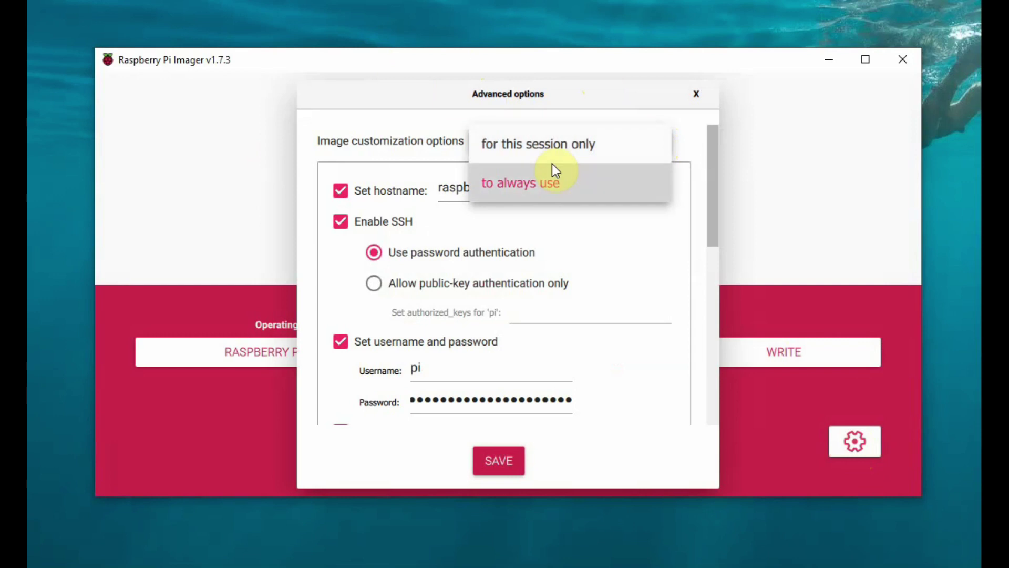
pyautogui.click(544, 186)
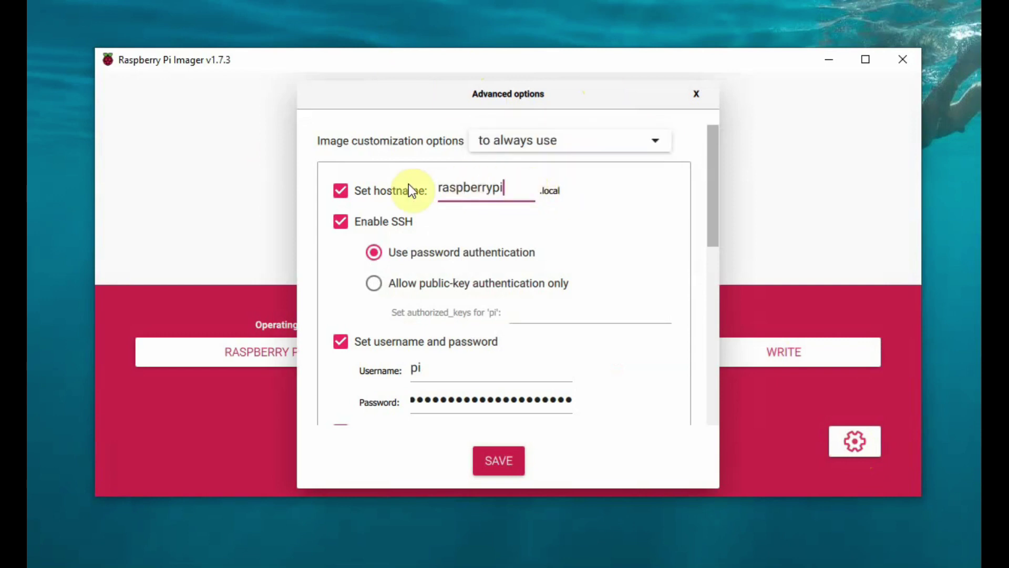
pyautogui.press('Escape')
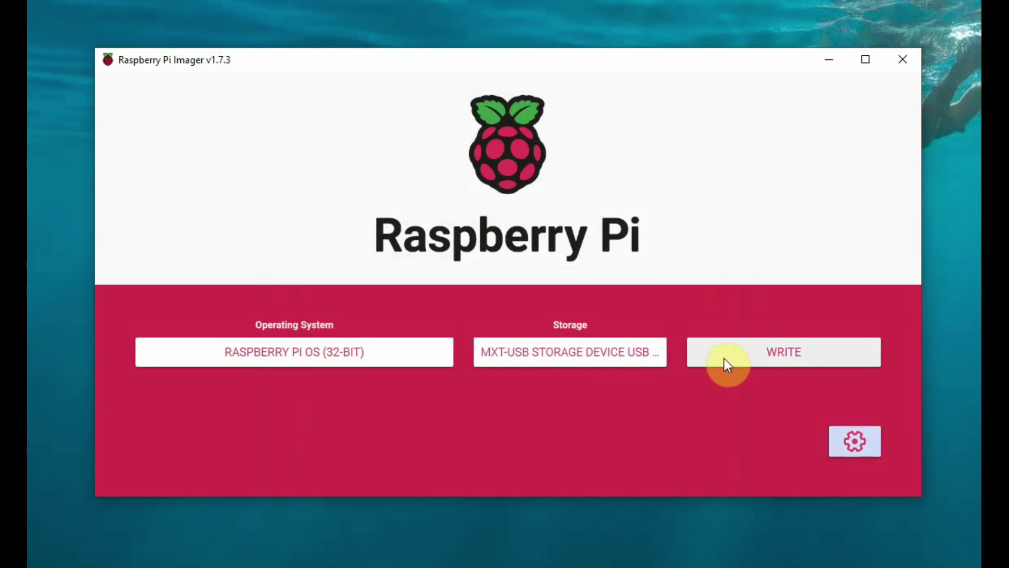
# - Write the image to MXT-USB, confirming the erase warning
pyautogui.click(724, 358)
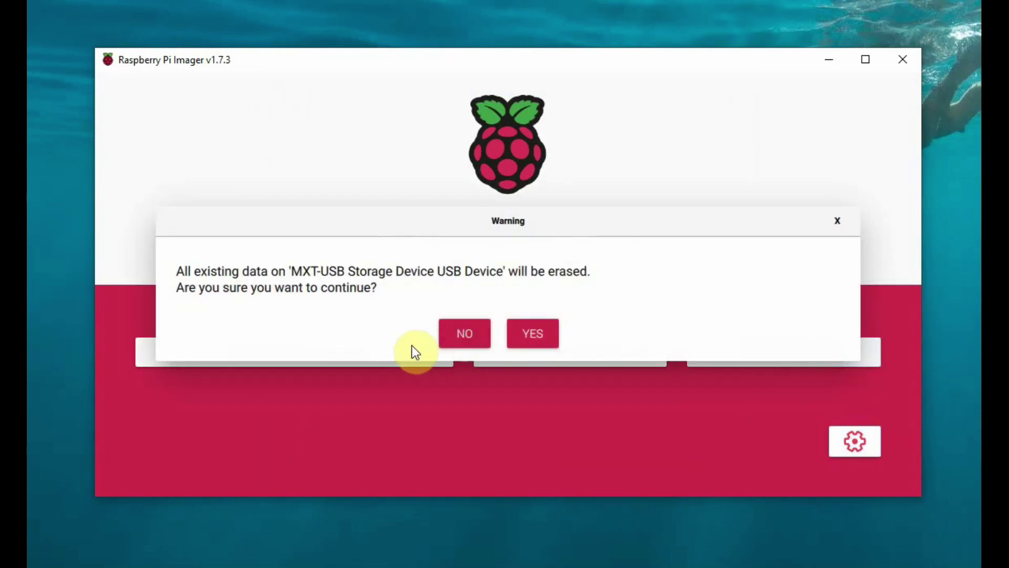
pyautogui.click(538, 337)
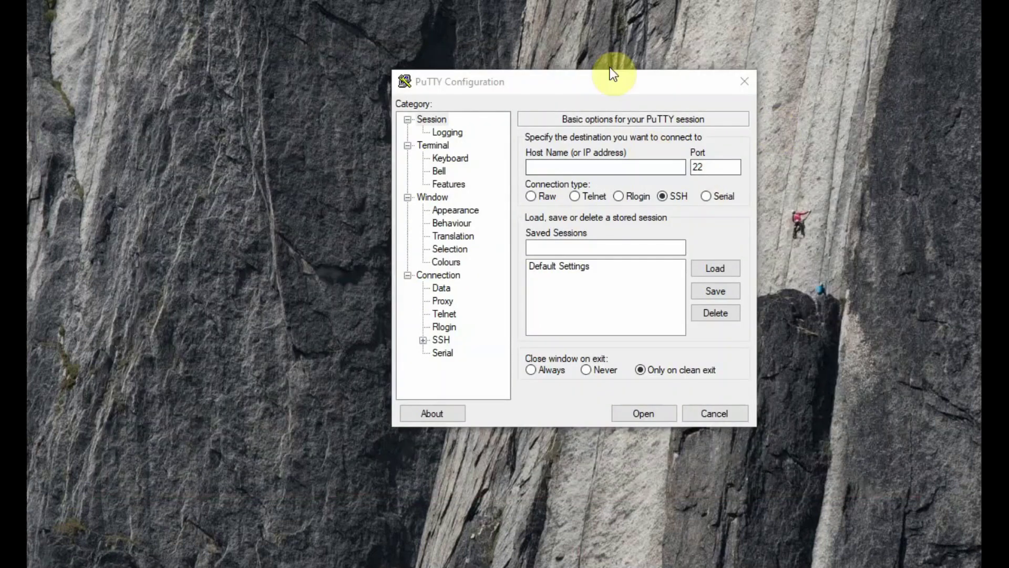
# - Open an SSH session in PuTTY to 192.168.1.10 and log in with the Pi's password
pyautogui.moveTo(609, 71); pyautogui.dragTo(467, 74)
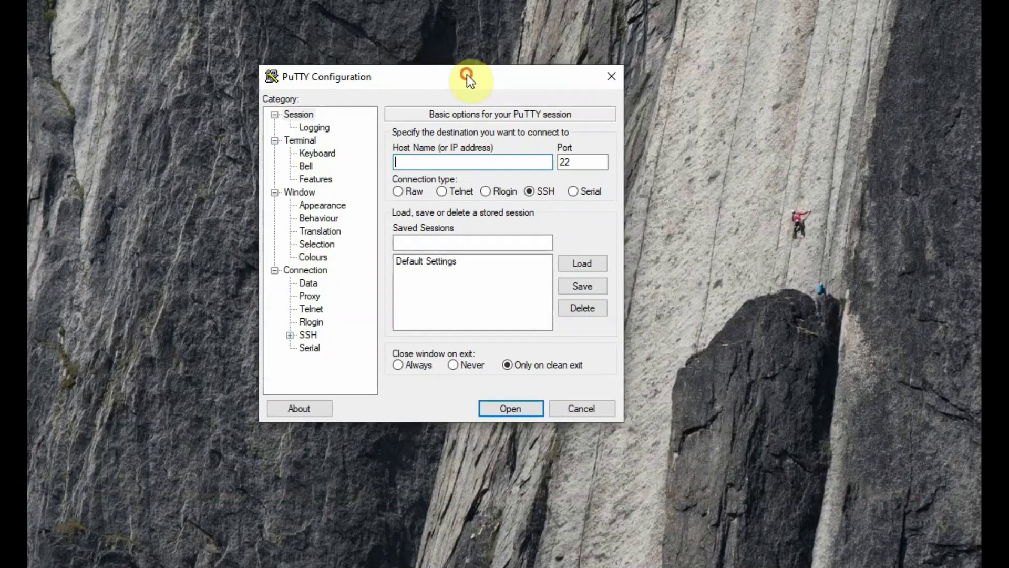
pyautogui.click(428, 162)
pyautogui.write('192.168.1.10')
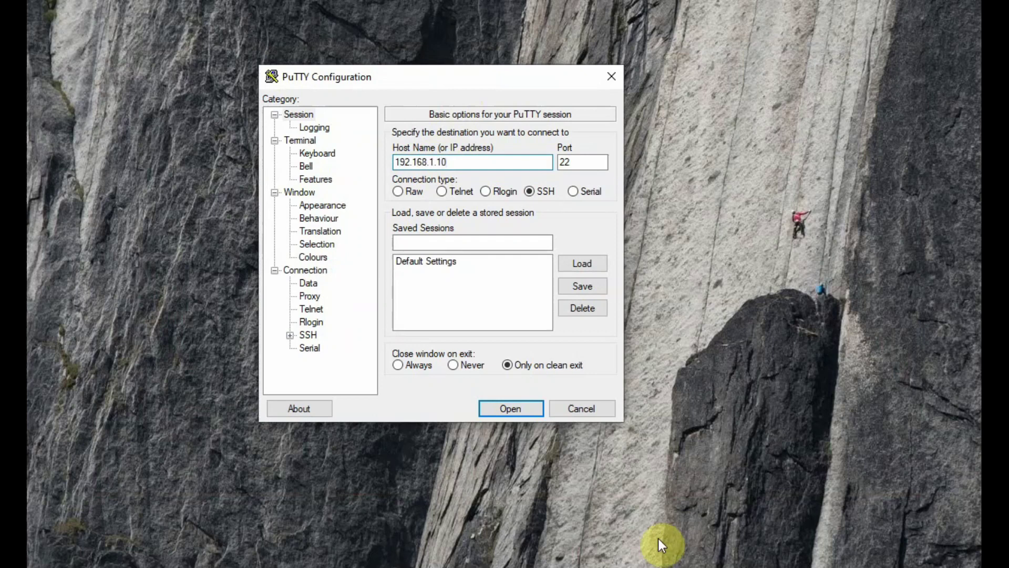
pyautogui.click(510, 409)
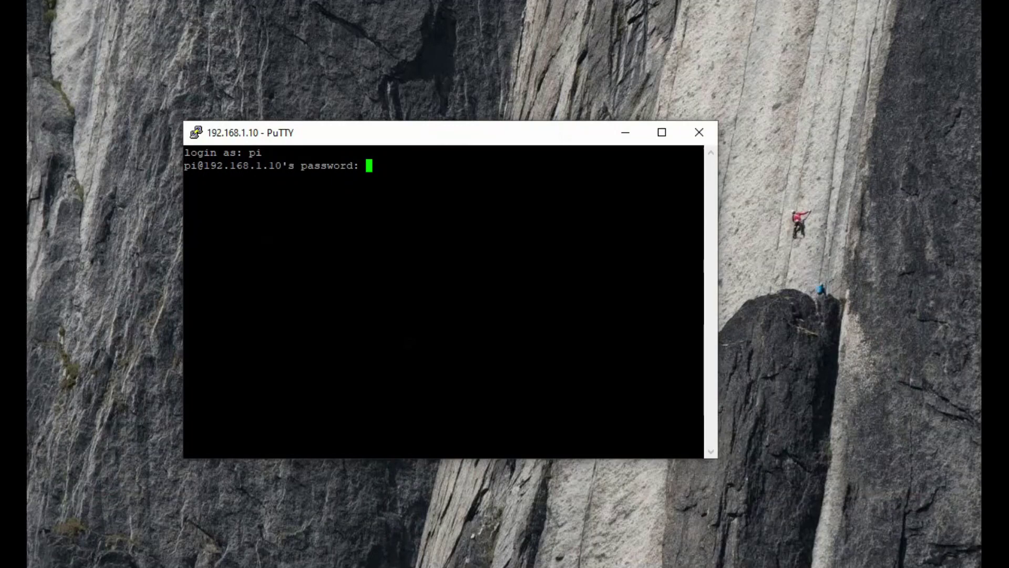
pyautogui.press('Return')
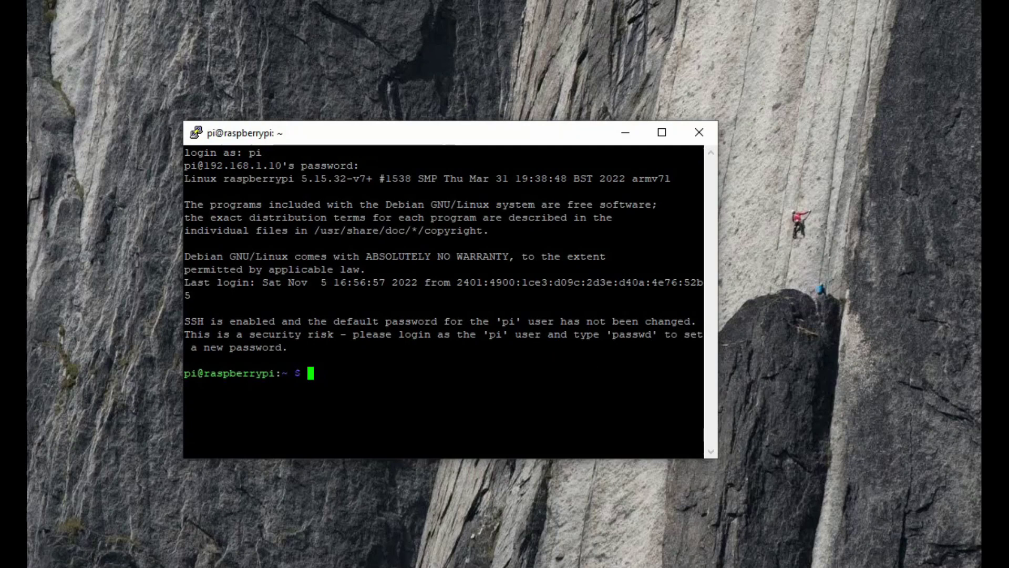
# - Run ifconfig and highlight the wlan0 address 192.168.1.10 in the output
pyautogui.write('ifconfig')
pyautogui.press('Return')
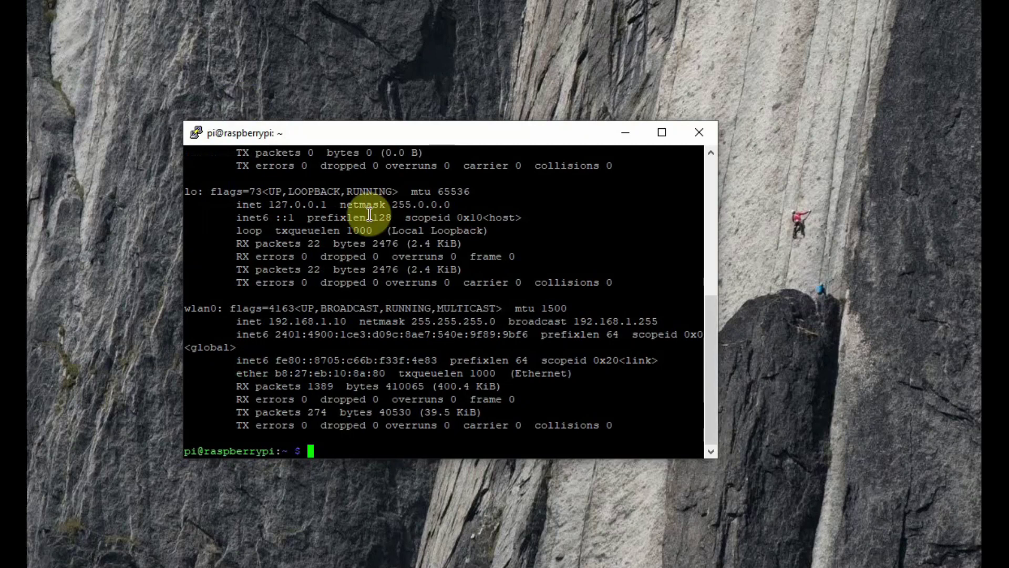
pyautogui.doubleClick(270, 323)
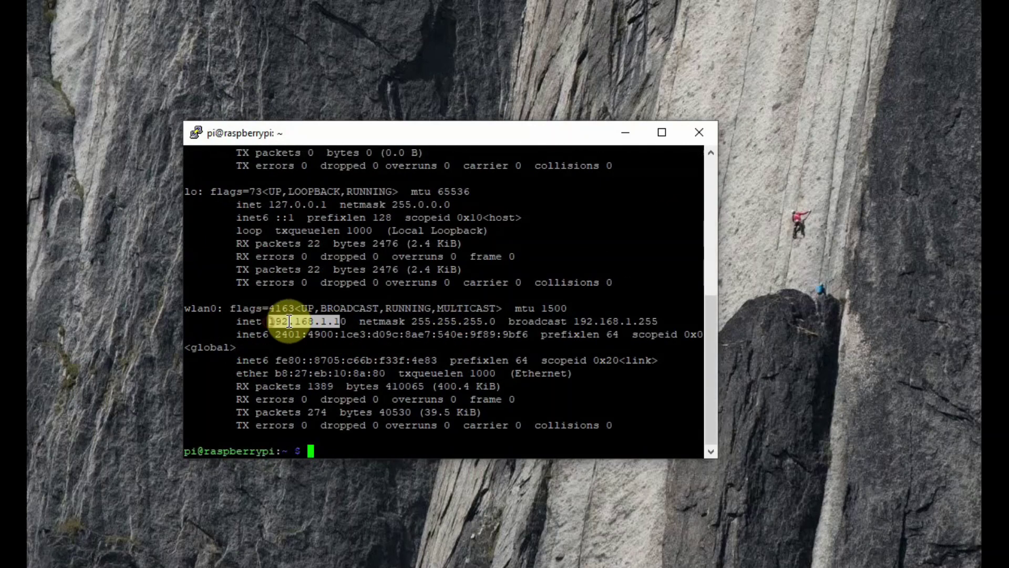
pyautogui.click(608, 383)
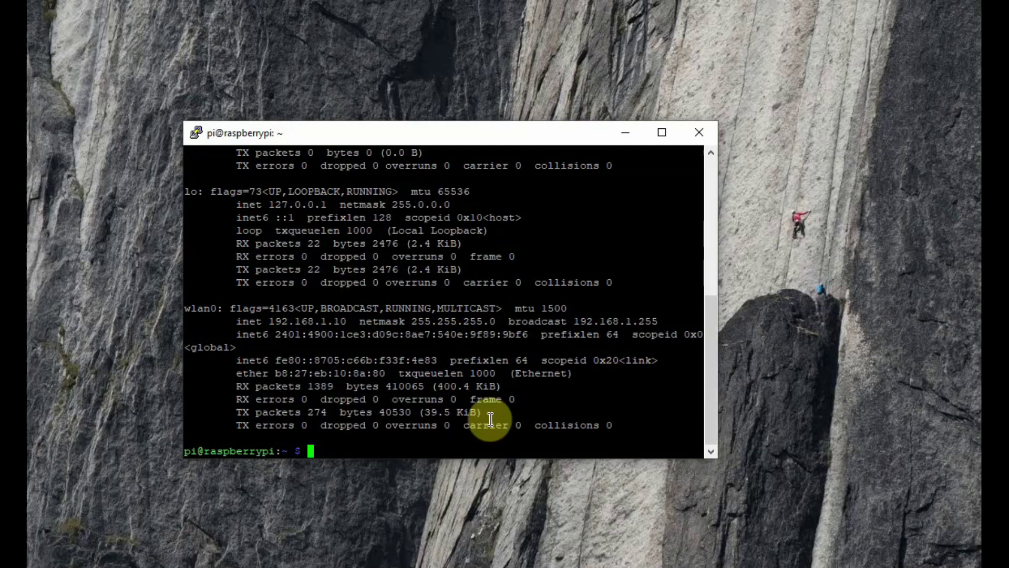